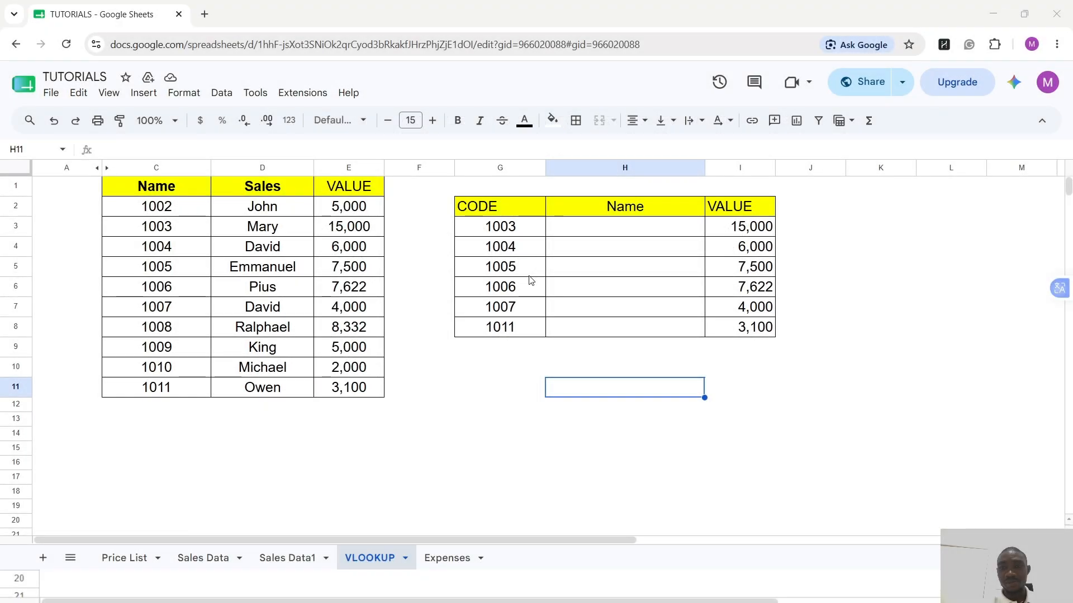
left_click(431, 378)
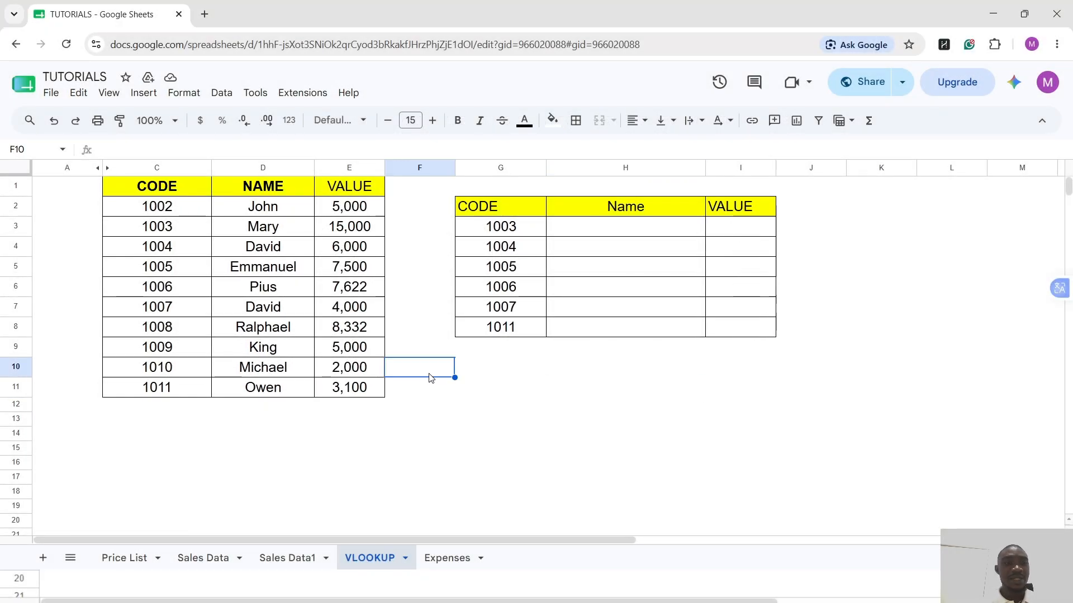
left_click(281, 192)
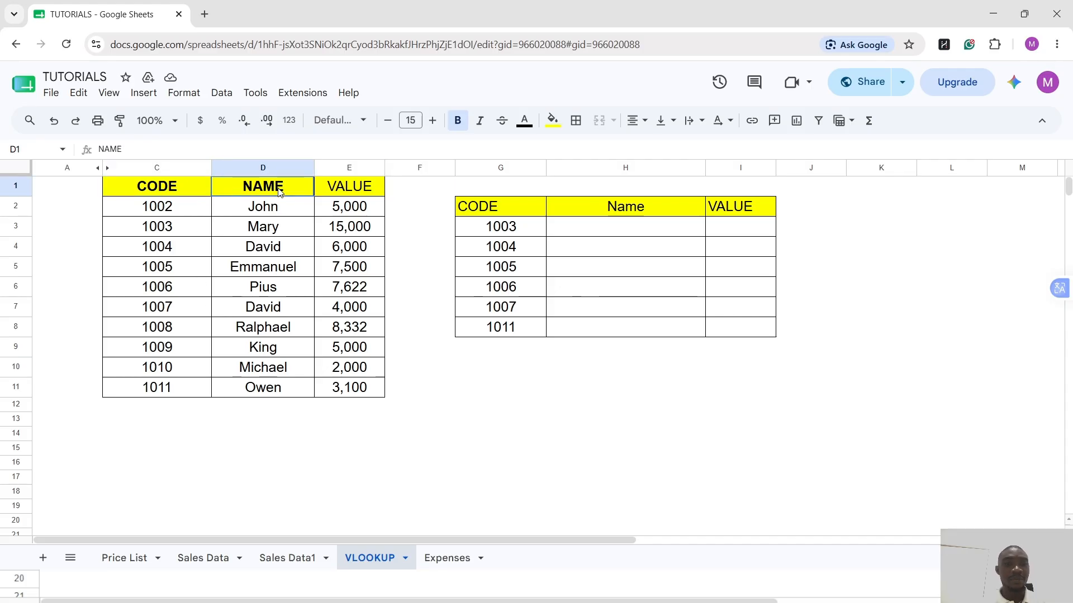
left_click(335, 190)
left_click(740, 206)
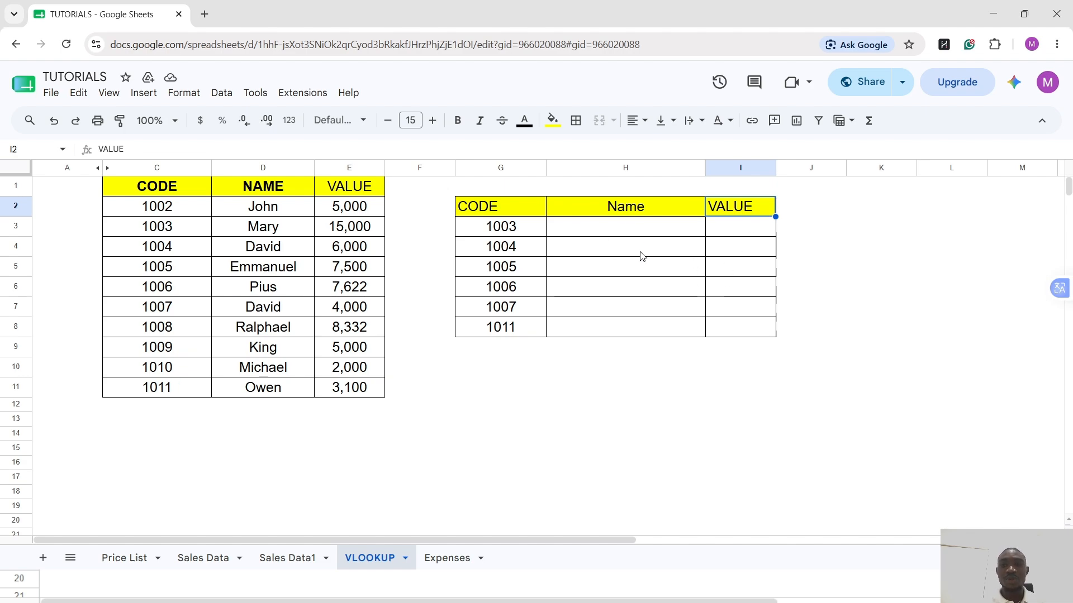
Begin a VLOOKUP formula in H3 with G3 as the lookup value and columns C:E as the table range
left_click(633, 231)
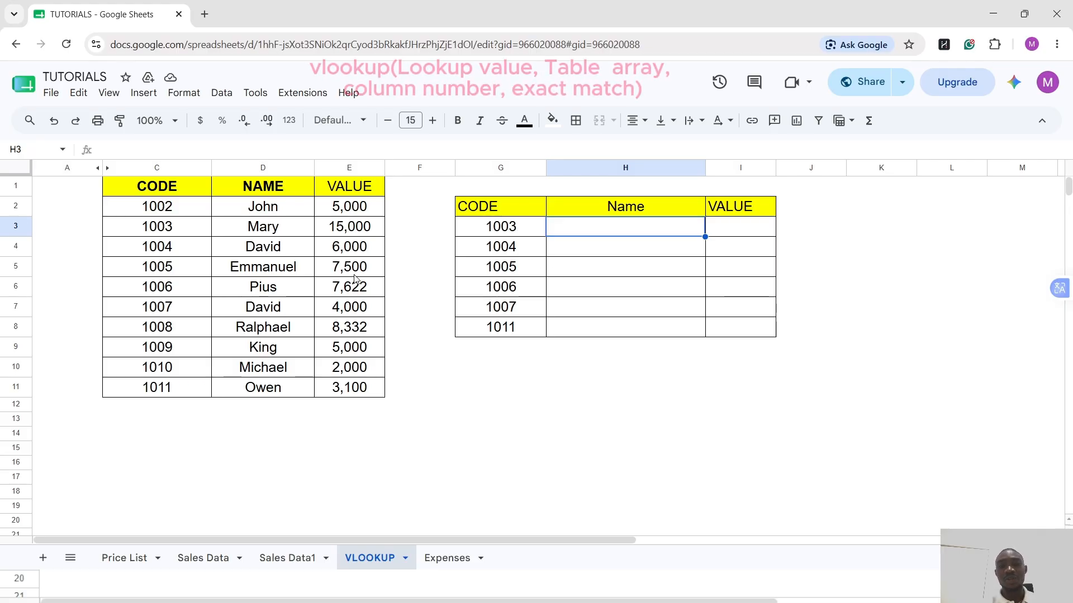
type("=VLOK")
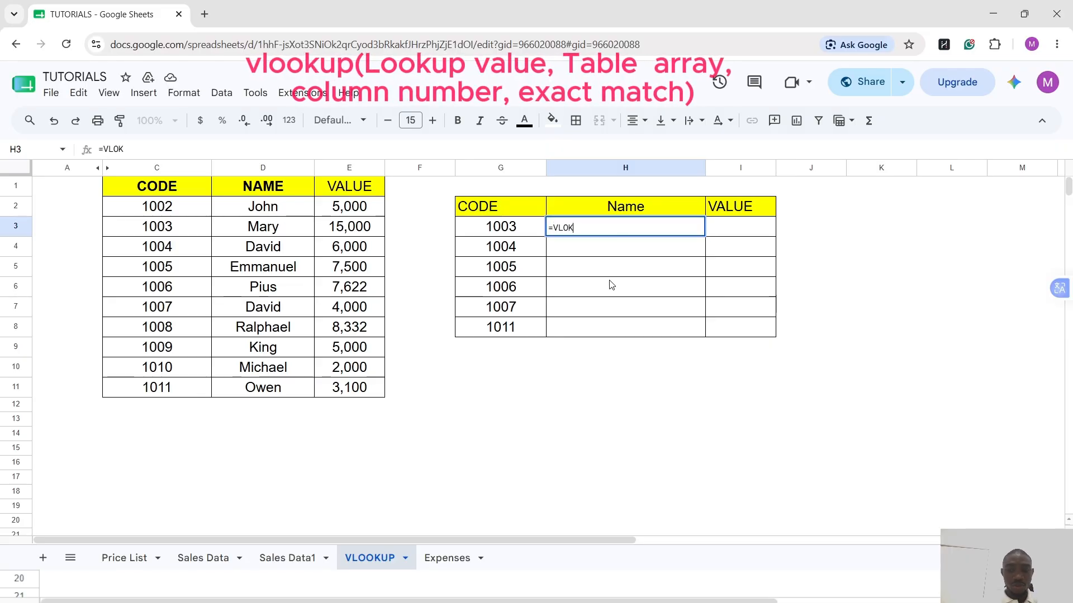
key("Tab")
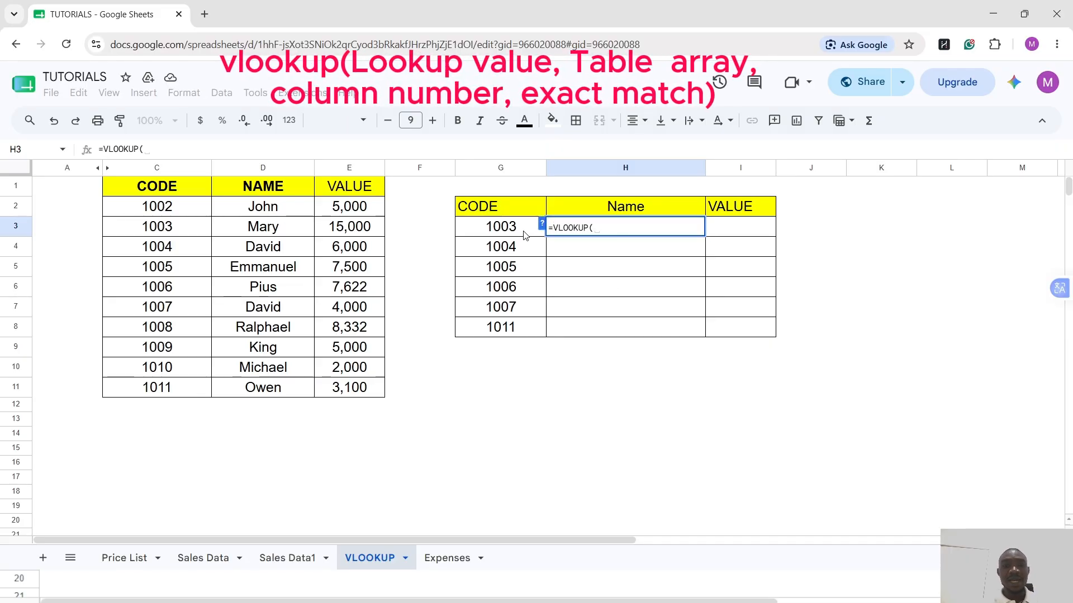
left_click(509, 232)
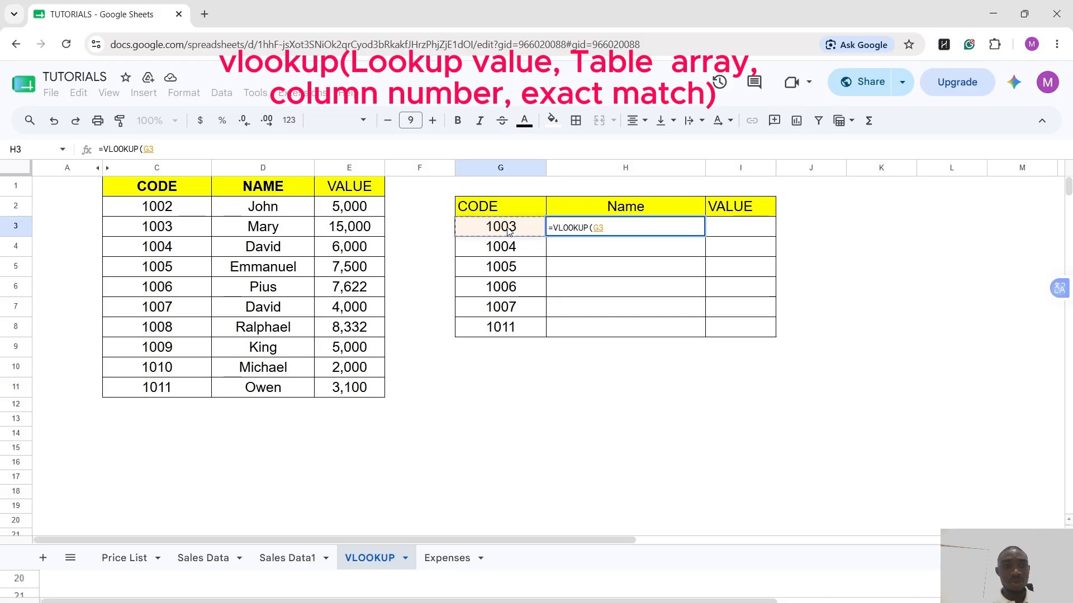
type(",")
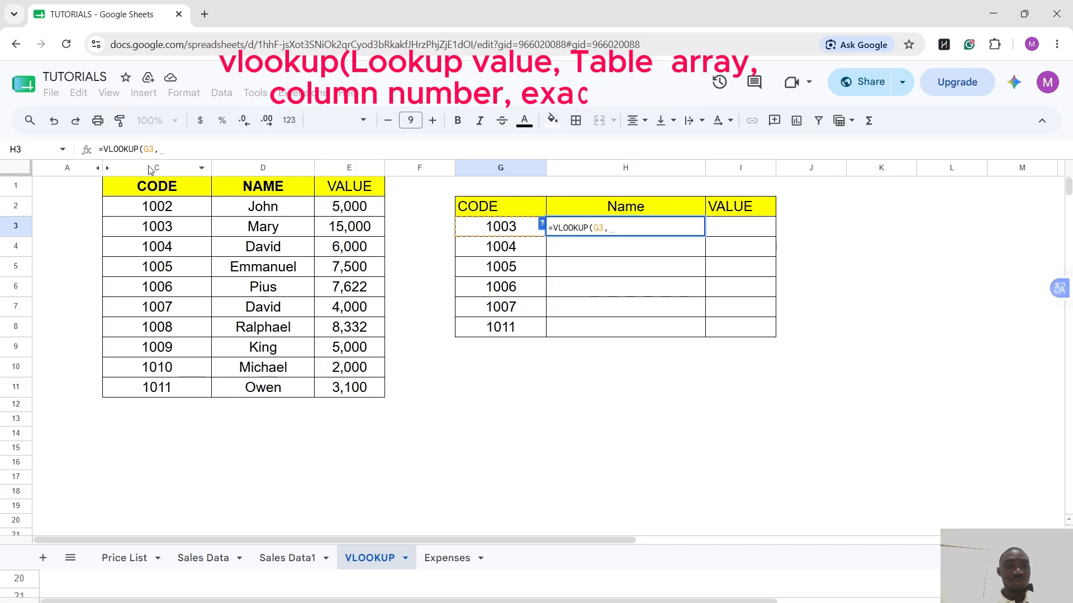
left_click_drag(151, 169, 342, 205)
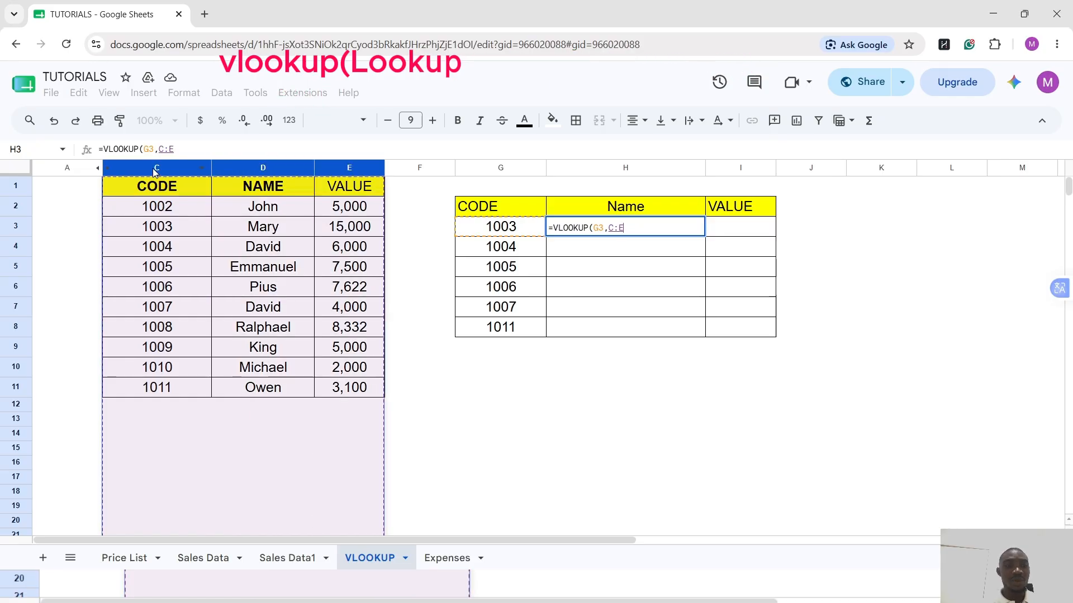
mouse_move(164, 167)
left_mouse_down()
mouse_move(249, 180)
mouse_move(351, 221)
left_mouse_up()
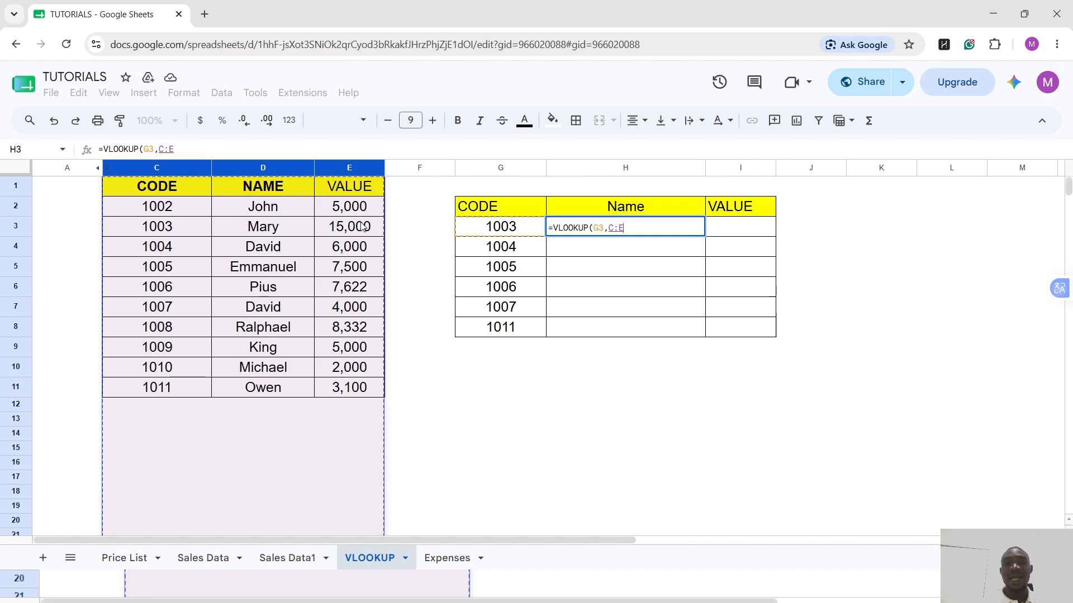
type(",")
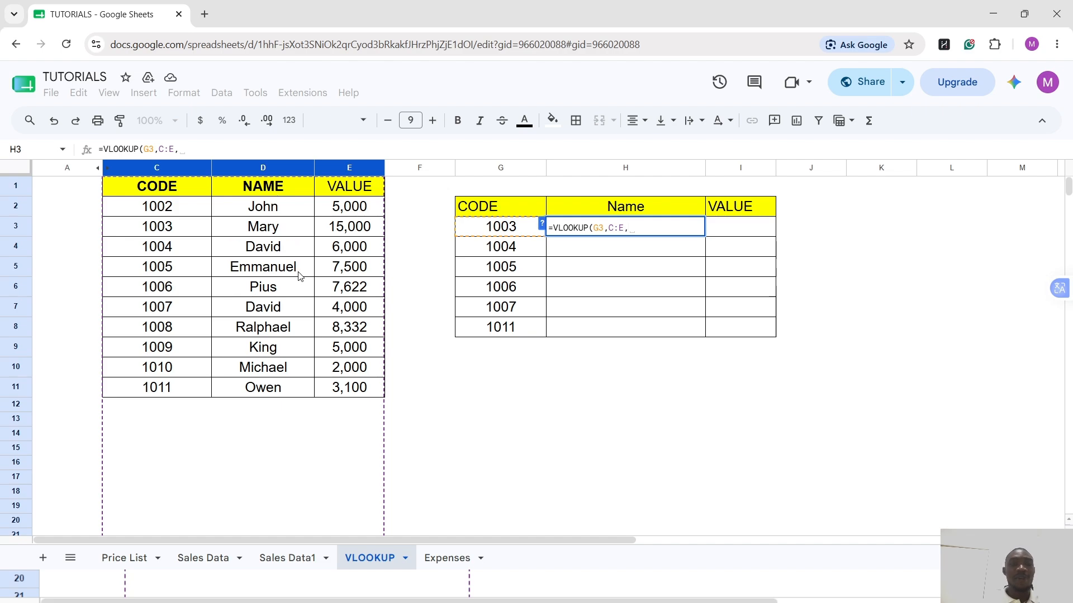
Complete the H3 lookup with column index 2 and exact match 0, giving =VLOOKUP(G3,C:E,2,0)
type("2,")
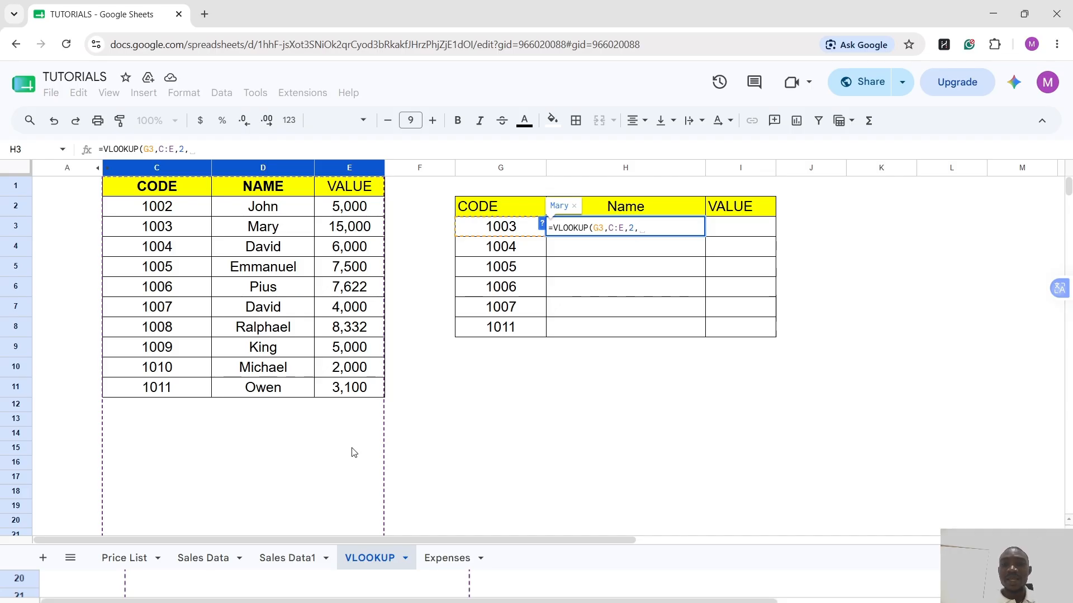
type("0")
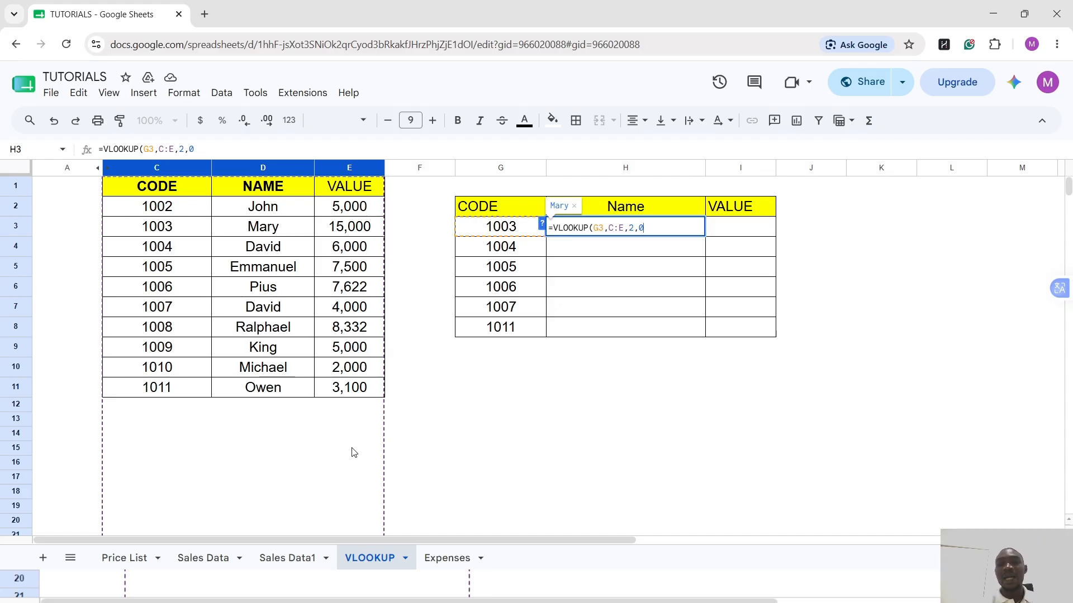
key("BackSpace")
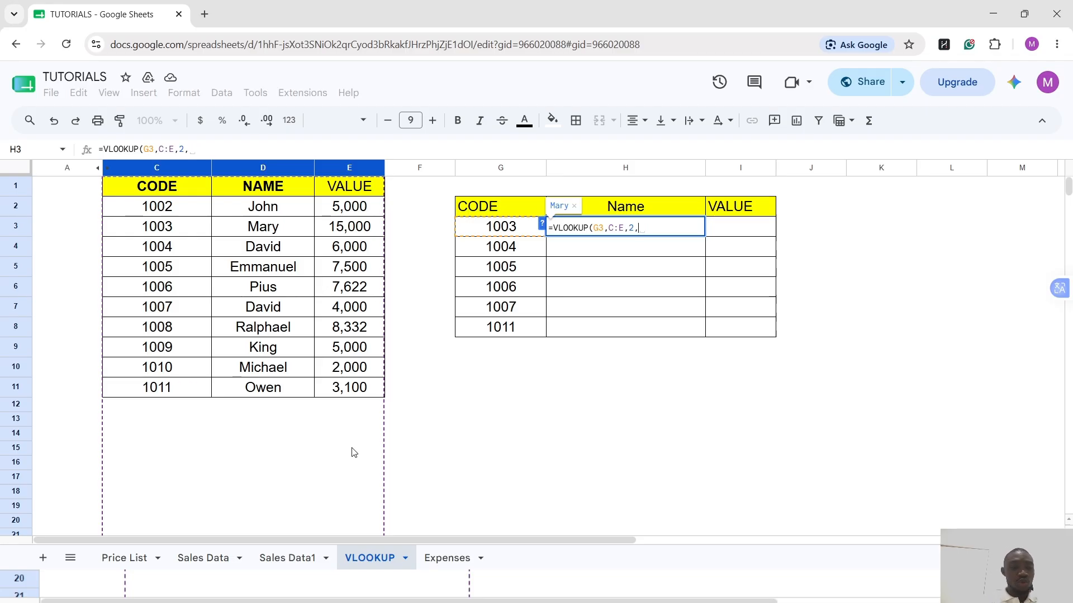
type("1")
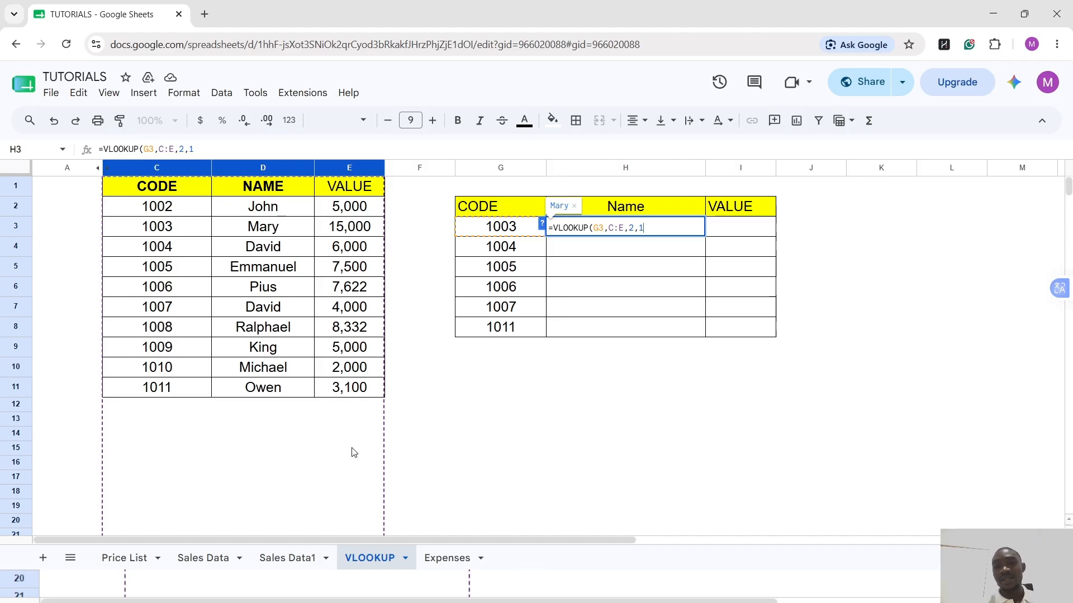
key("BackSpace")
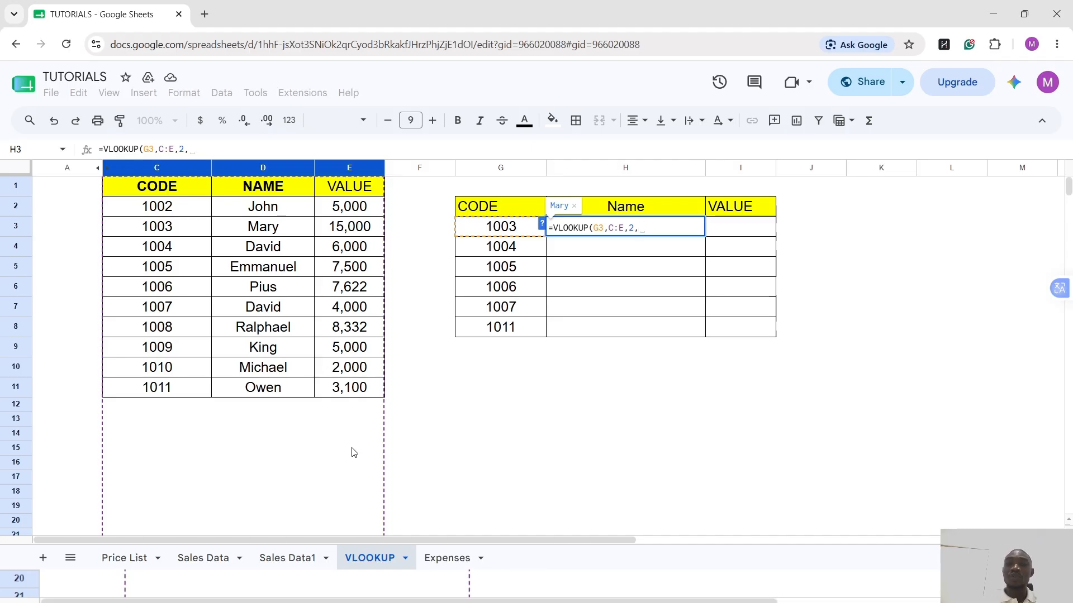
type("0")
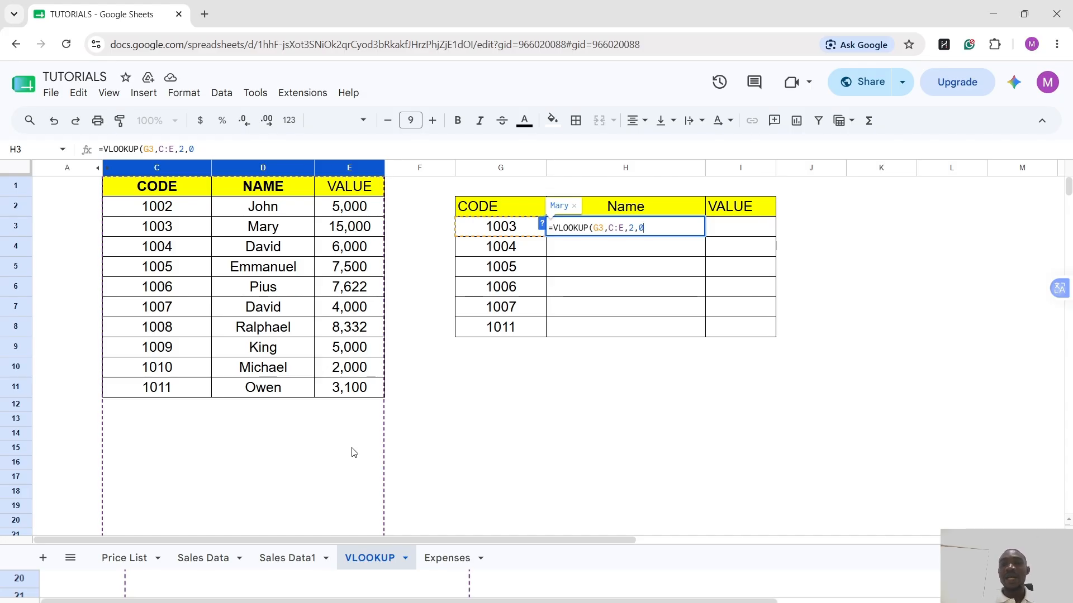
type(")")
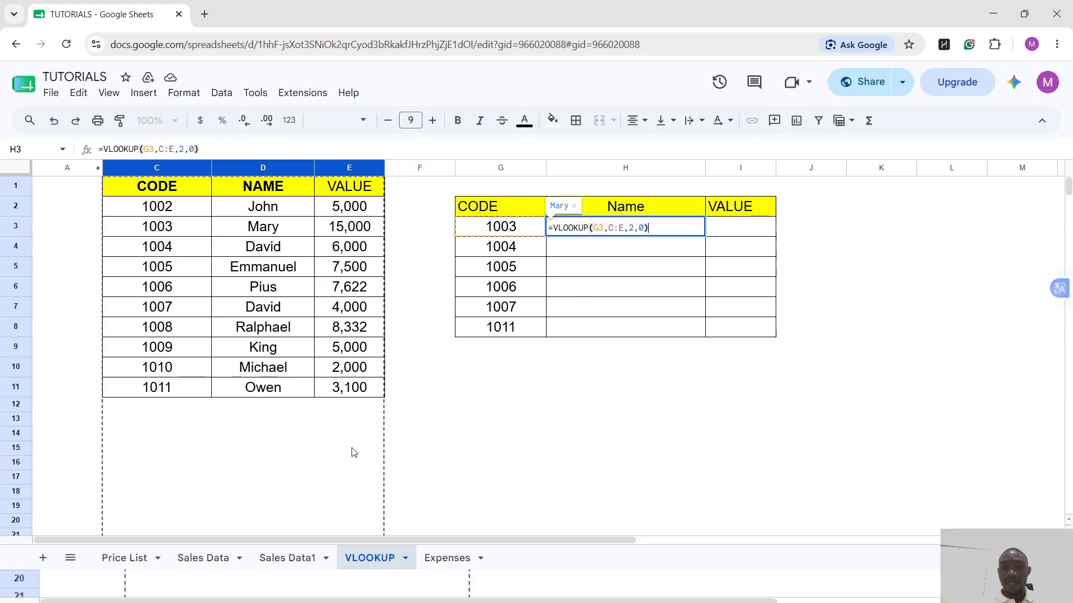
key("Return")
Fill the name lookup formula from H3 down to H8
left_click(654, 228)
left_click_drag(705, 236, 684, 329)
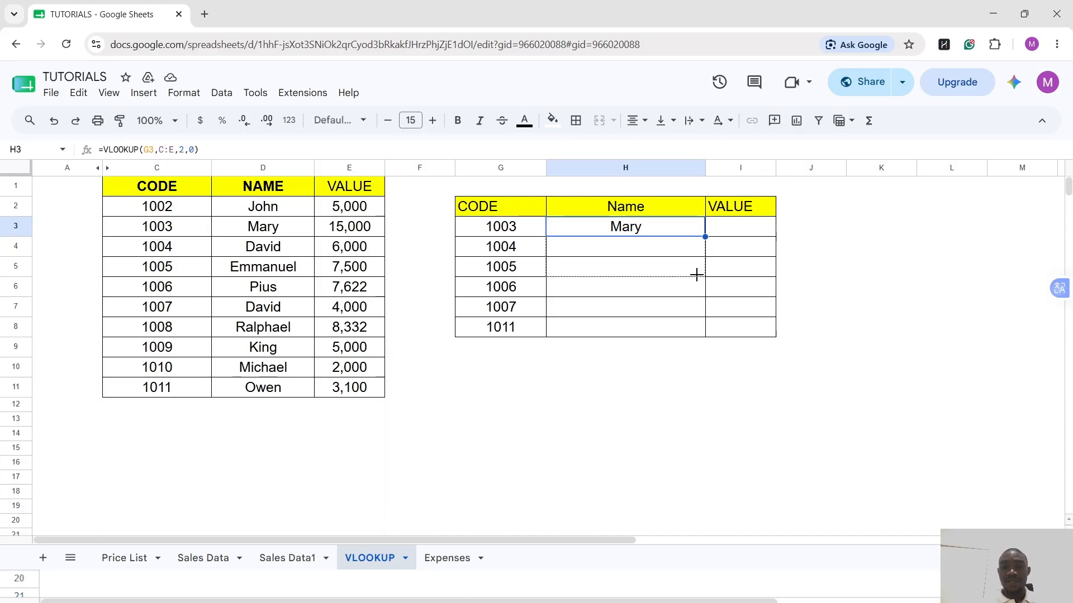
left_click(674, 372)
Inspect the copied lookup formula in H8, the Name cell for code 1011
left_click(636, 327)
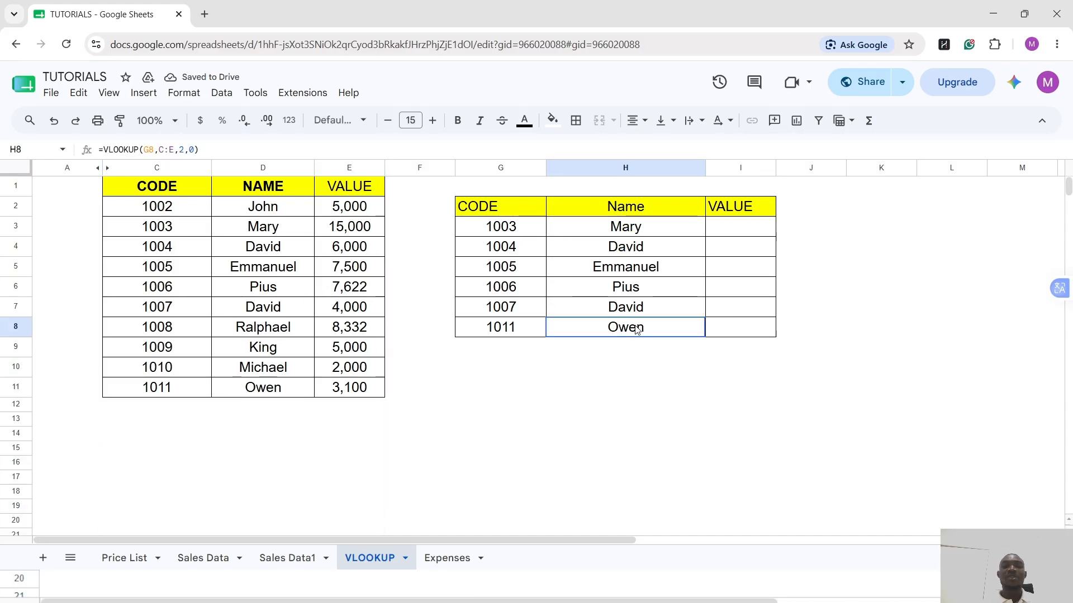
double_click(637, 328)
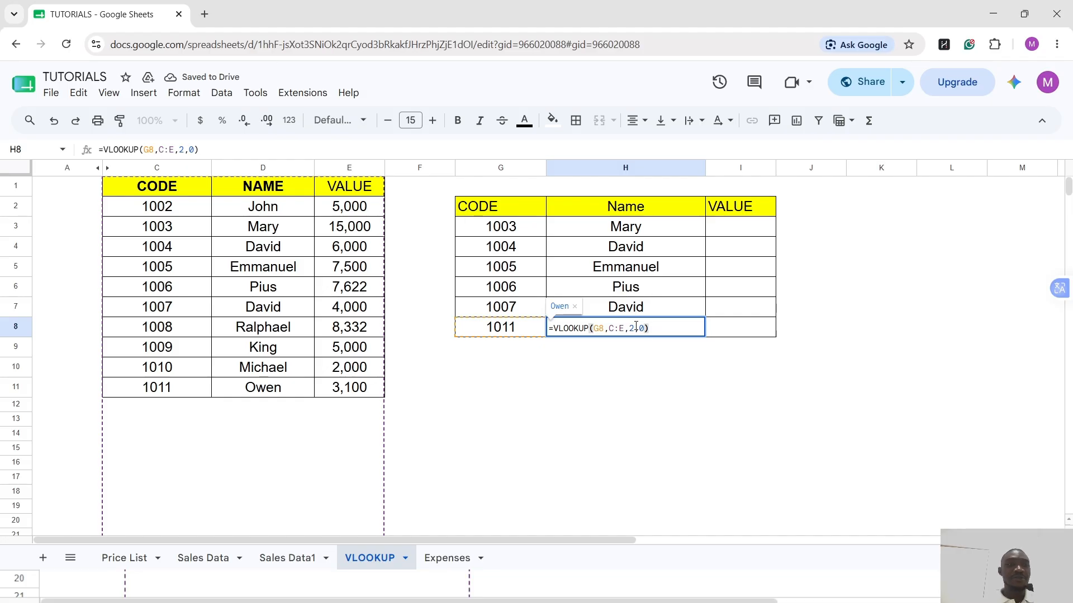
key("Return")
left_click(735, 234)
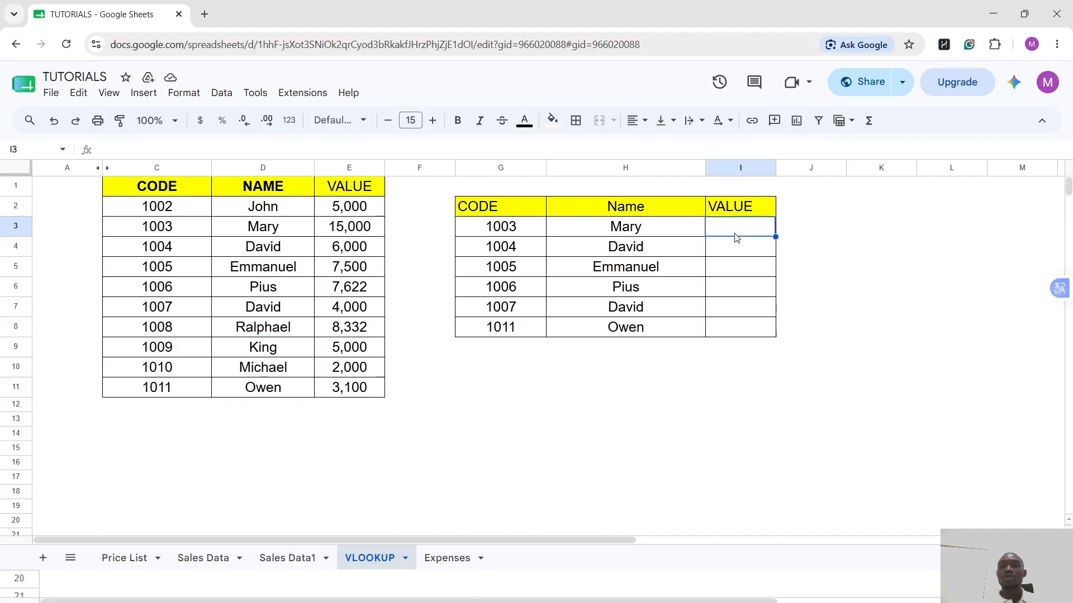
left_click(637, 328)
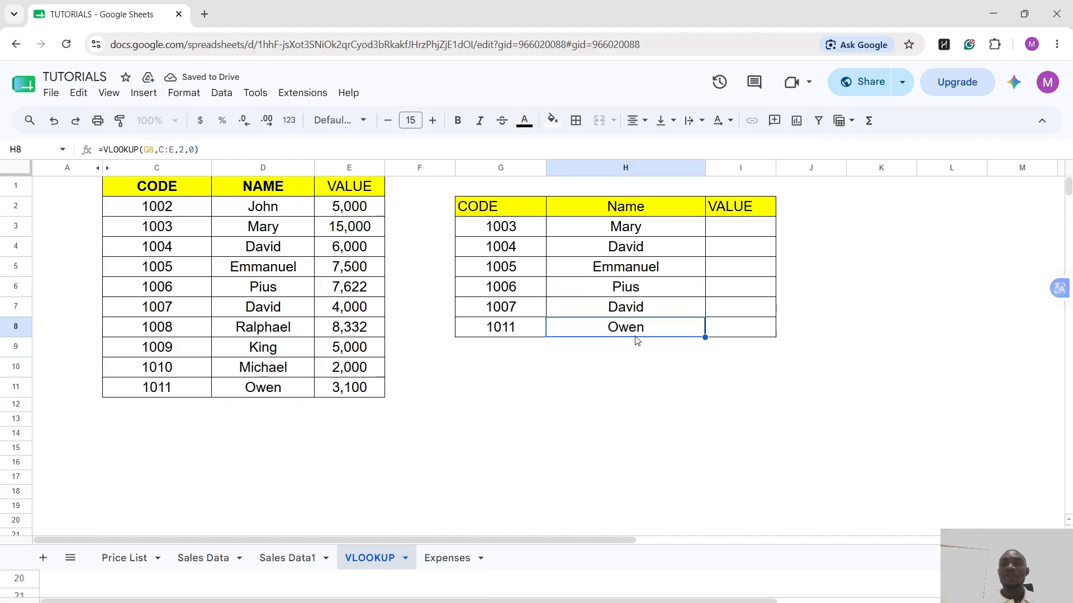
Enter =VLOOKUP(G3,C:E,3,0) in I3 to look up the value by code, and fill it down to I8
left_click(747, 233)
type("=VLLOKUP(")
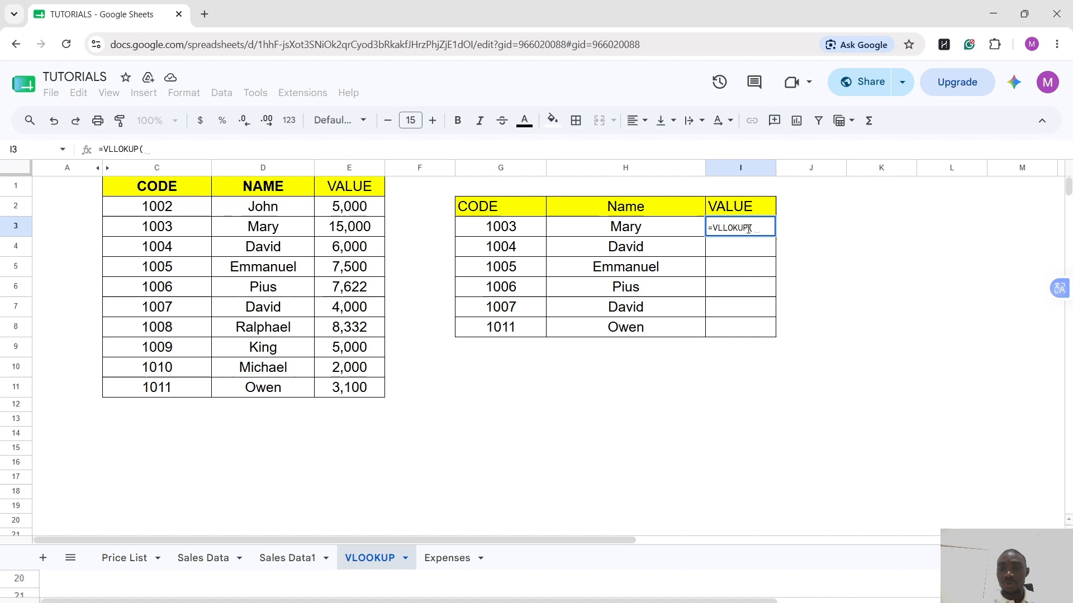
left_click(499, 233)
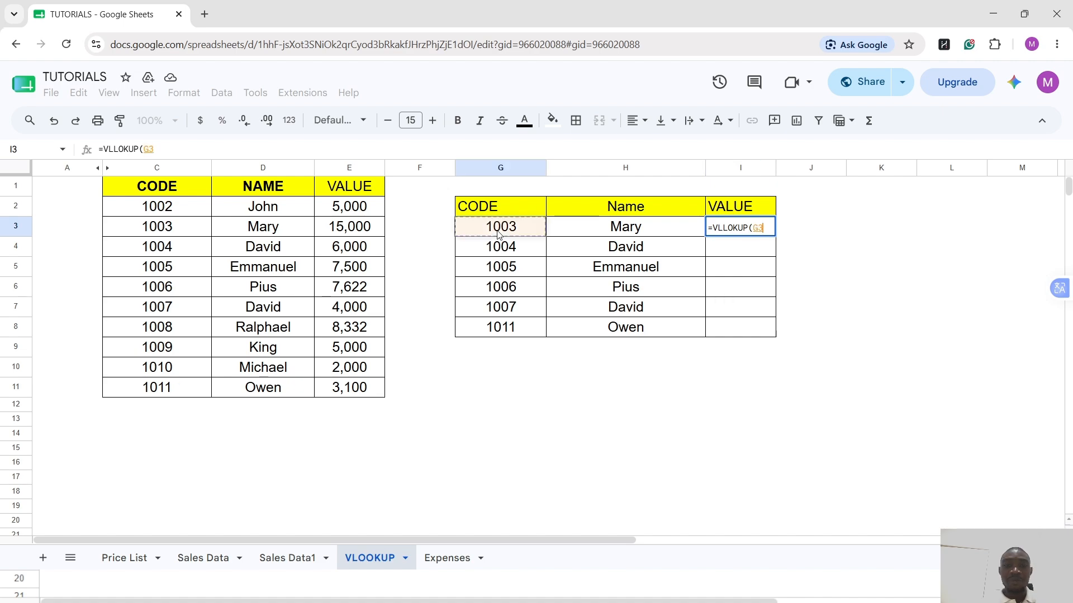
type(",")
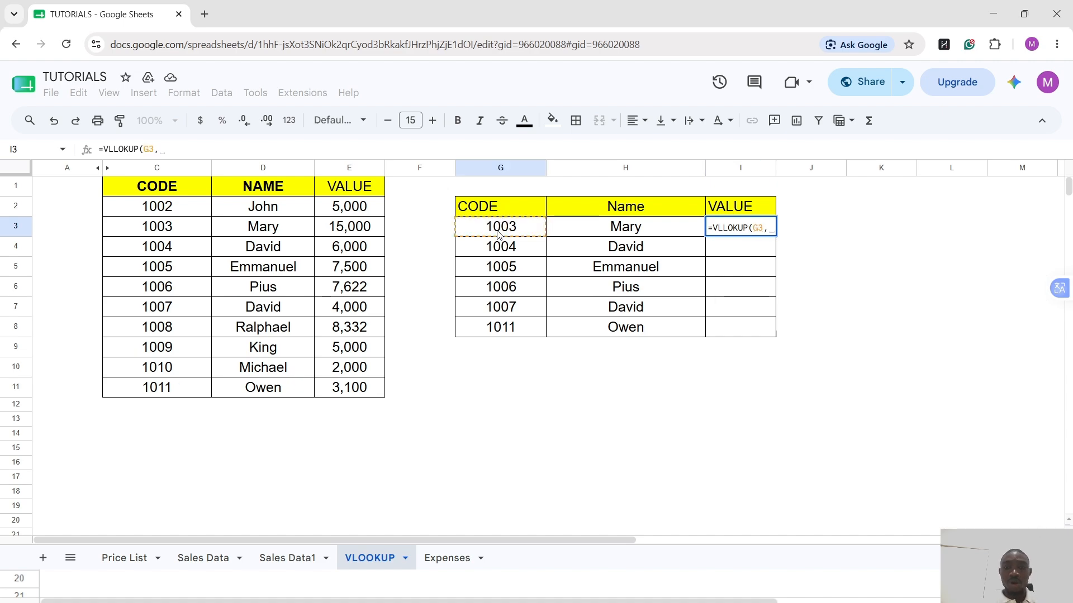
left_click_drag(160, 167, 352, 168)
type(",3")
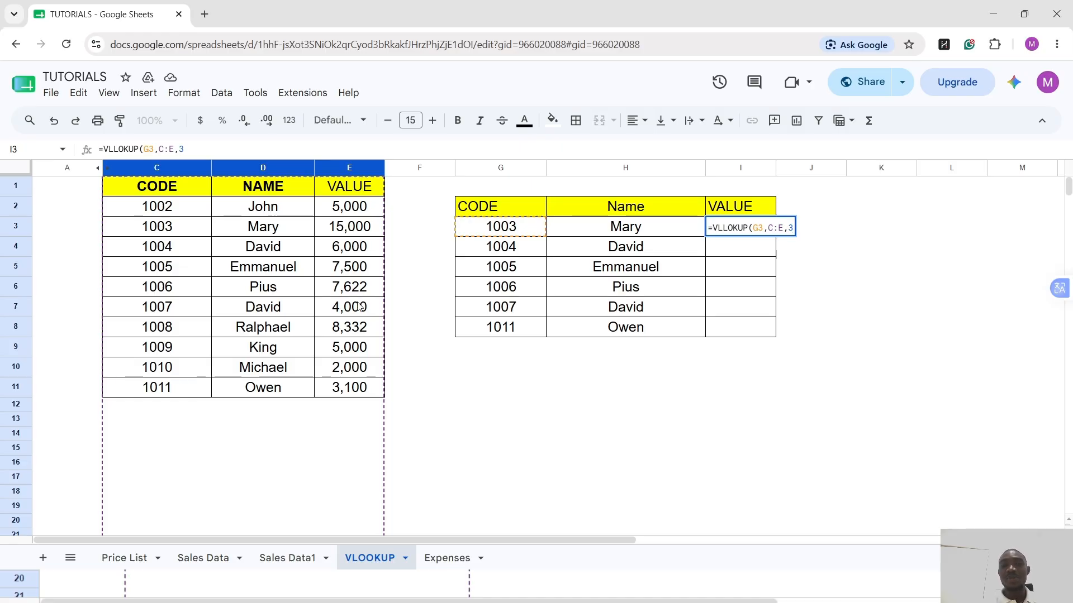
type(",0")
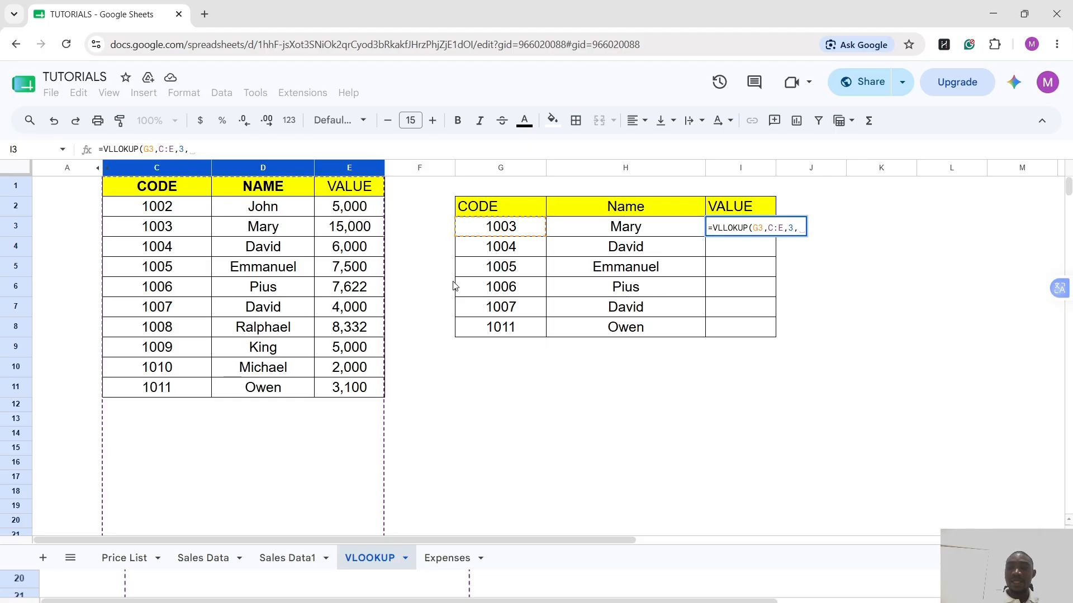
type(")")
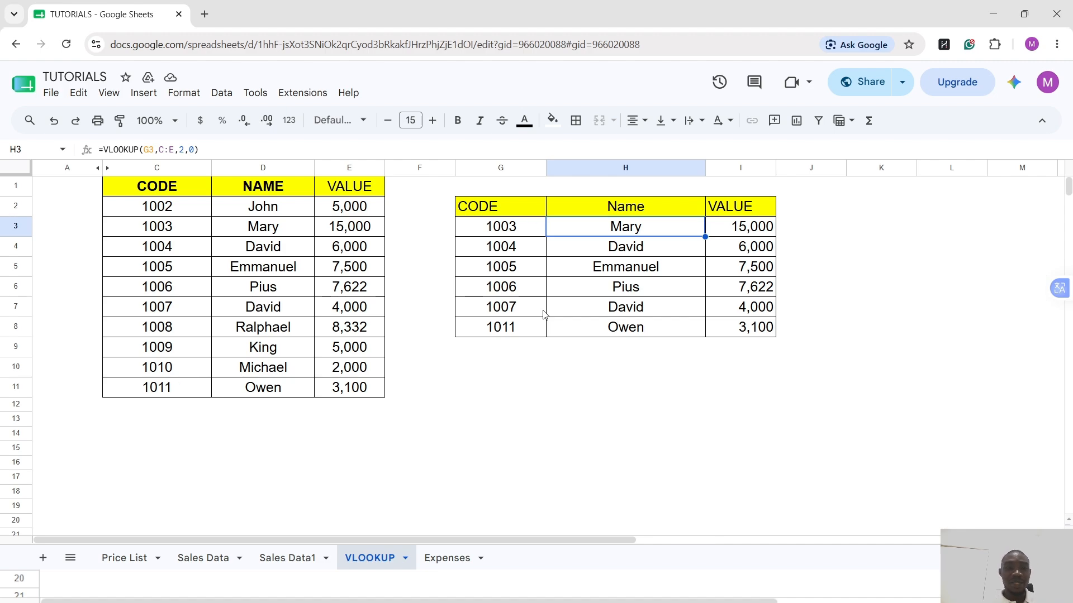
Delete the code 1003 from cell C3 of the source table
left_click(168, 229)
key("Delete")
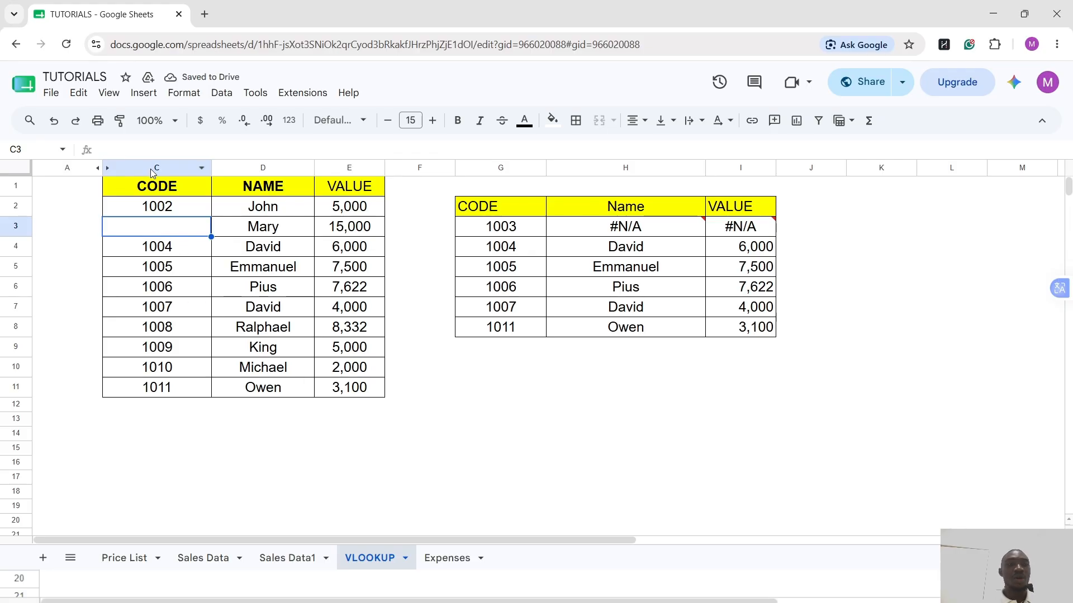
left_click(263, 235)
left_click(185, 235)
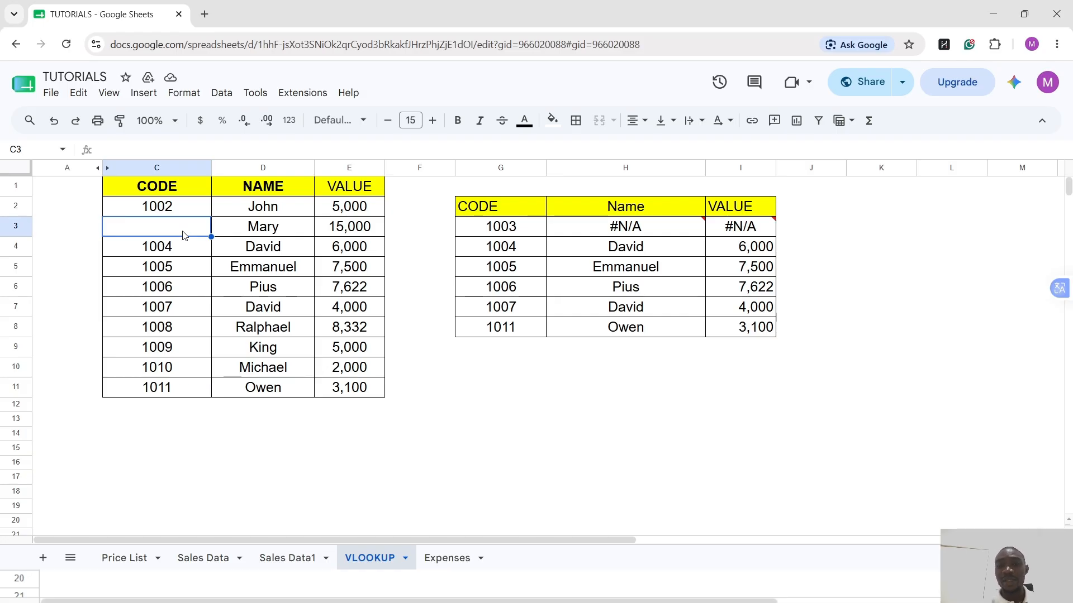
Examine the lookup formulas and error details in H3 and I3
left_click(623, 237)
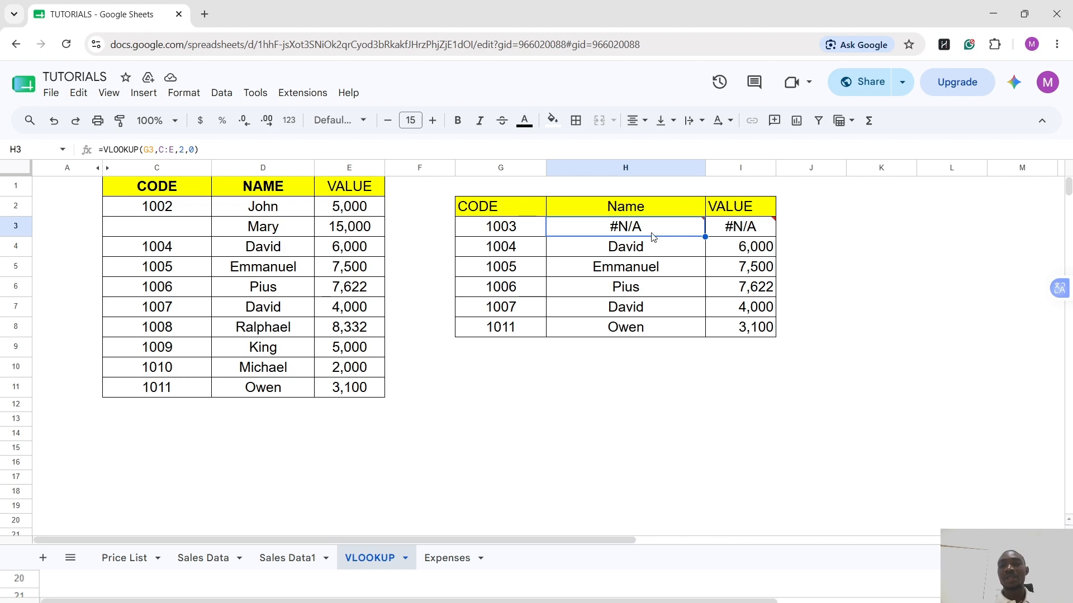
mouse_move(659, 236)
left_click(752, 232)
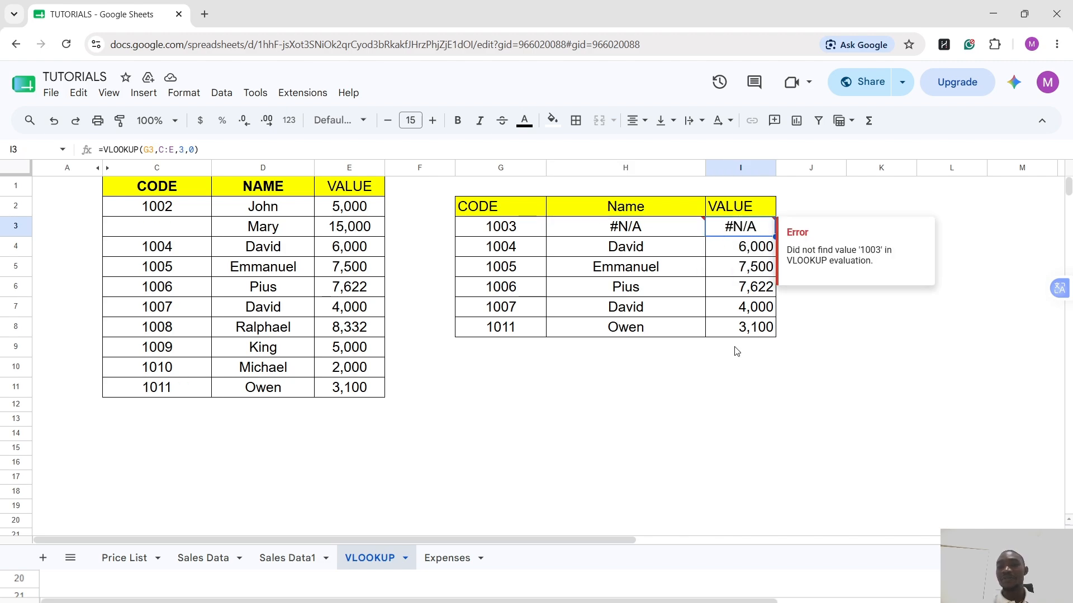
Total the looked-up values in I9 with =SUM(I3:I8) and select that cell to check it
left_click(748, 347)
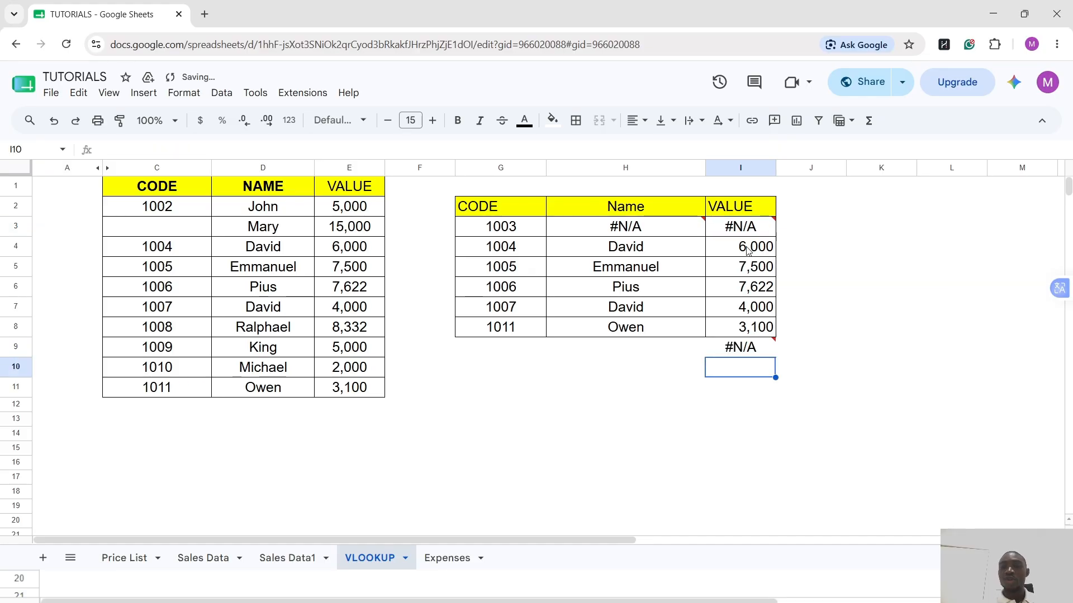
left_click(659, 348)
left_click(751, 349)
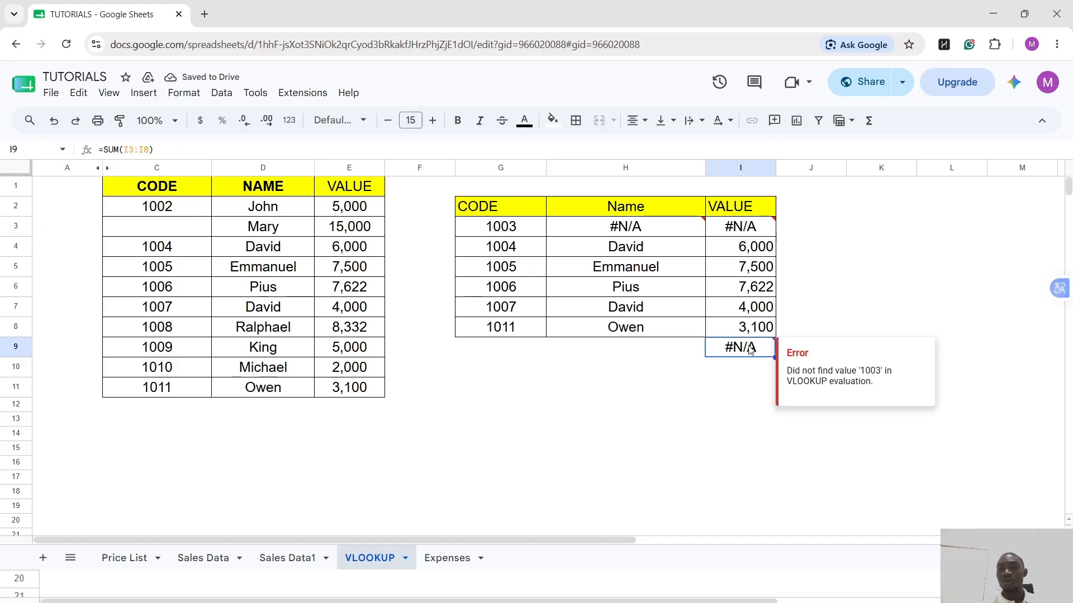
Replace the formula in H3 with =IFERROR(VLOOKUP(G3,C:E,2,0),"") so a missing code returns a blank
left_click(751, 230)
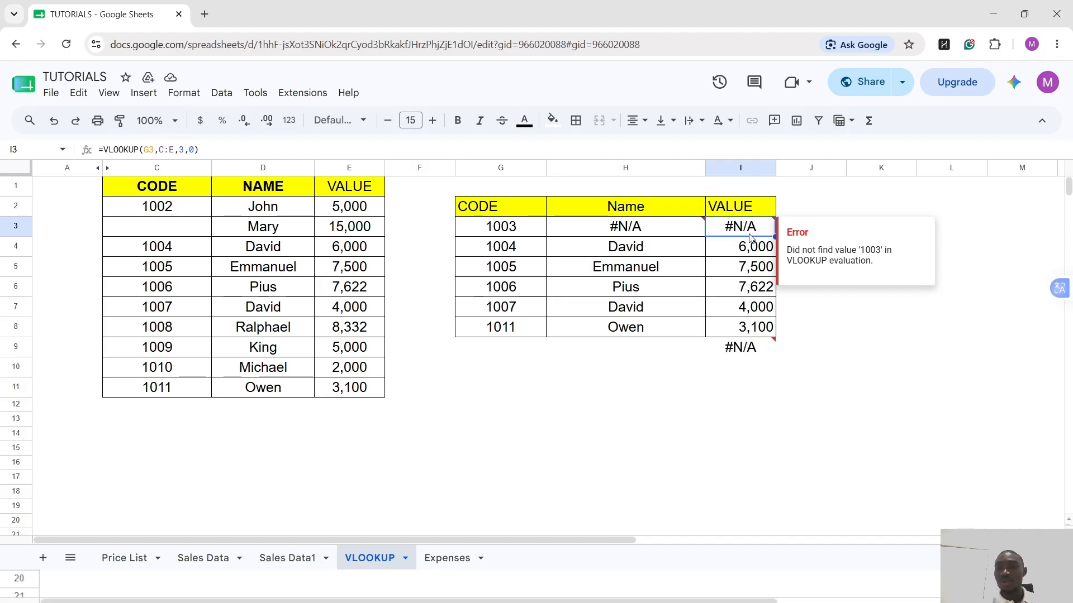
left_click(609, 230)
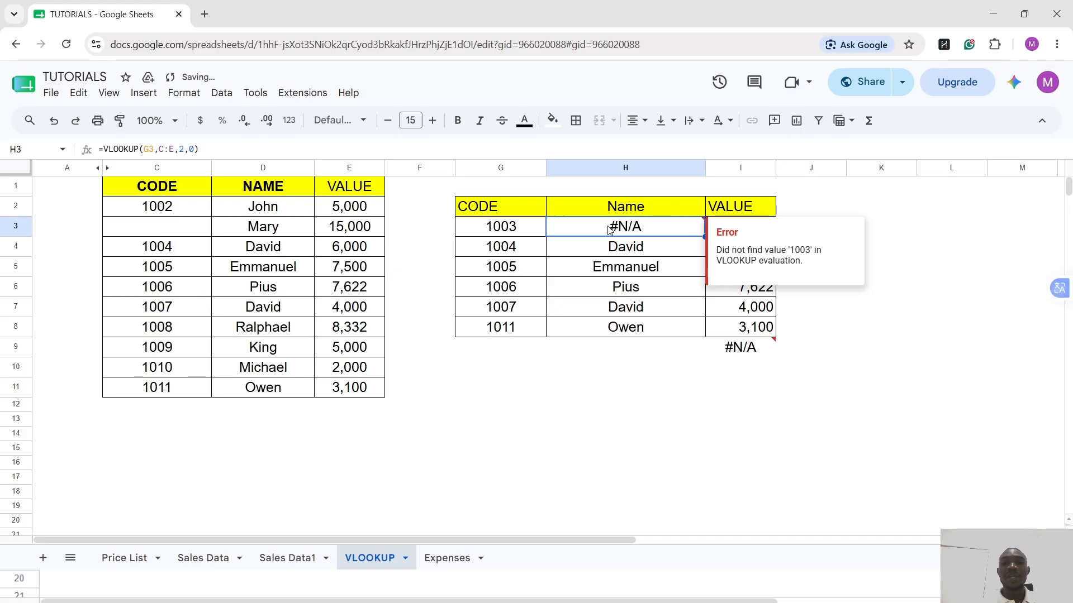
type("=IFE")
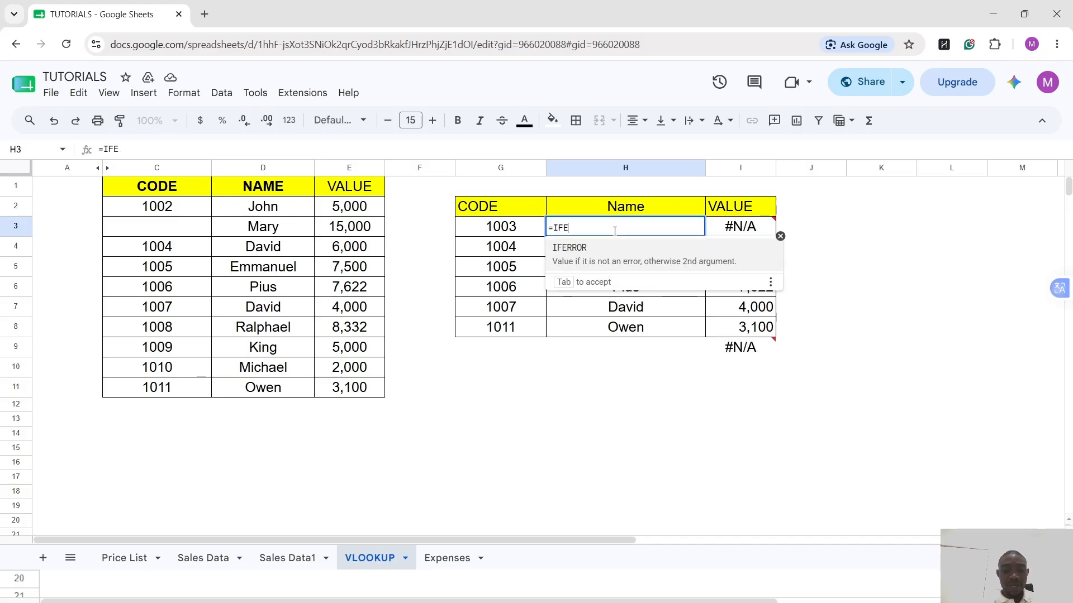
type("RROR(VLOOKUP(")
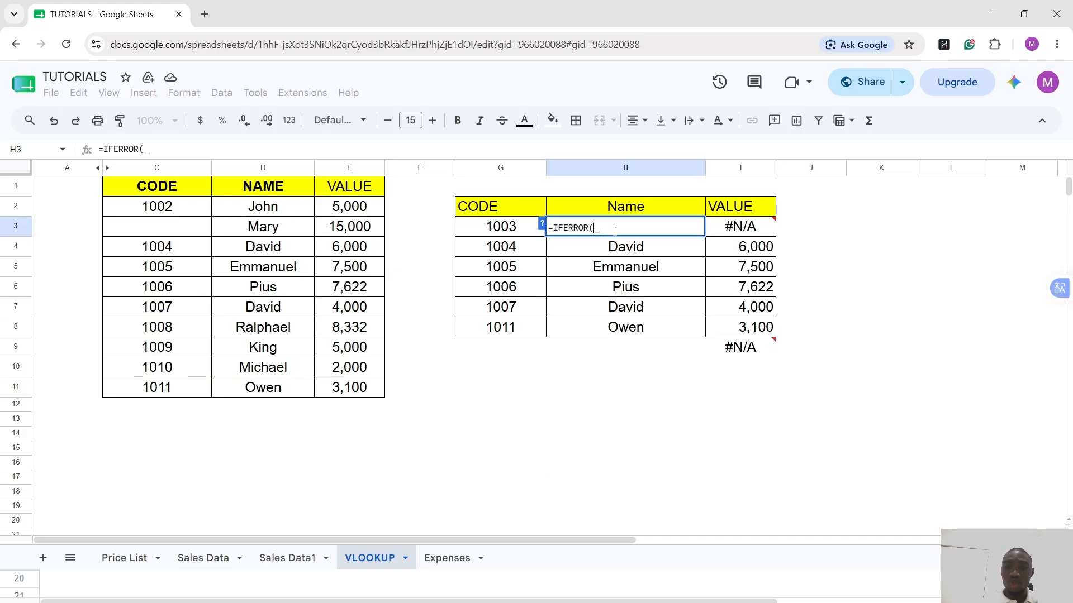
left_click(504, 233)
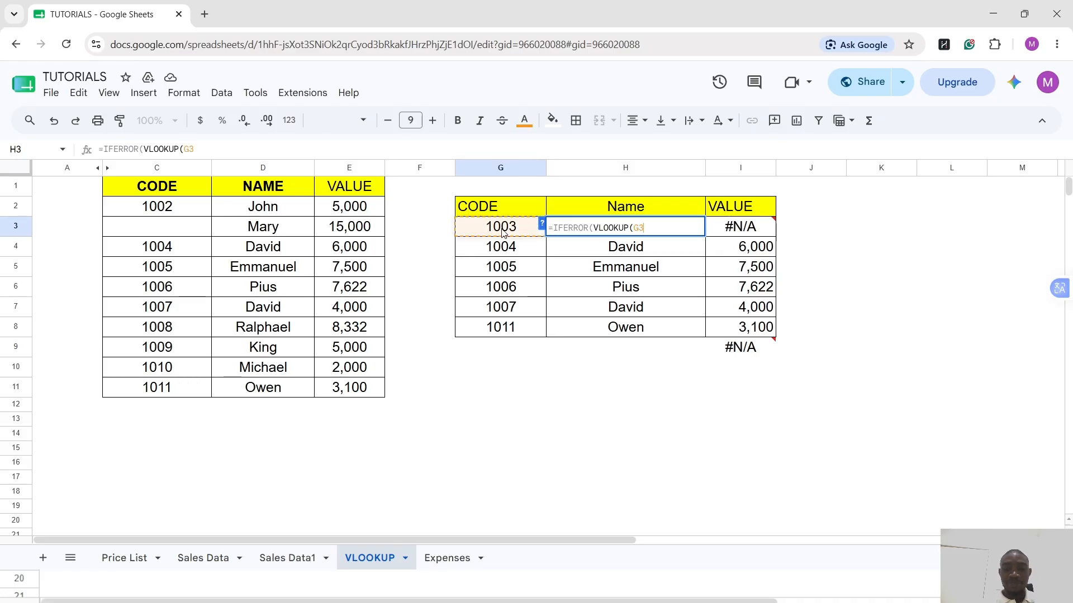
type(",")
left_click_drag(156, 167, 349, 168)
type(",")
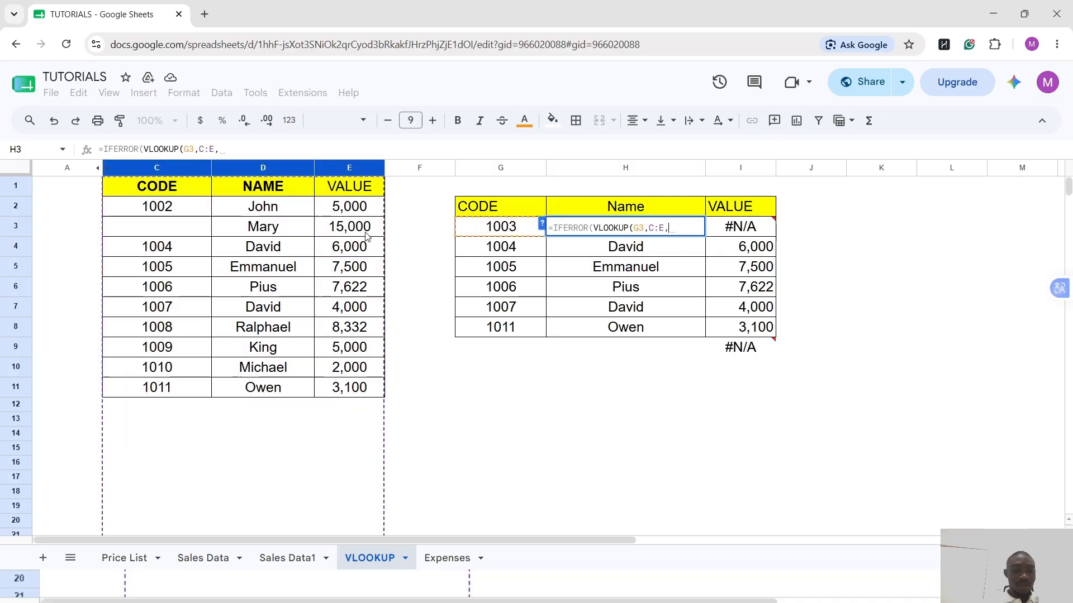
type("2,0")
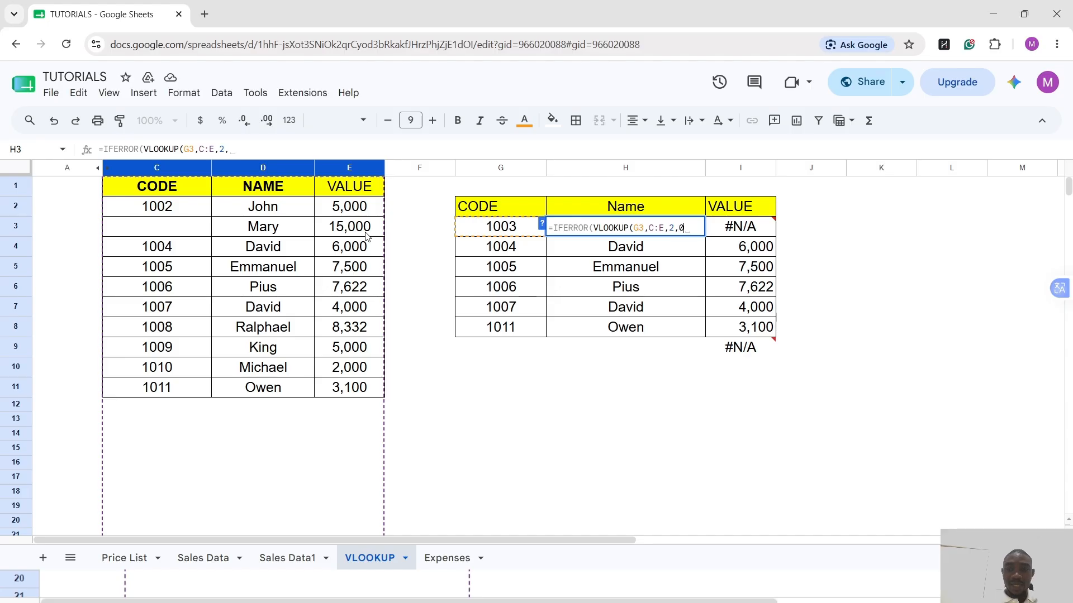
type(")")
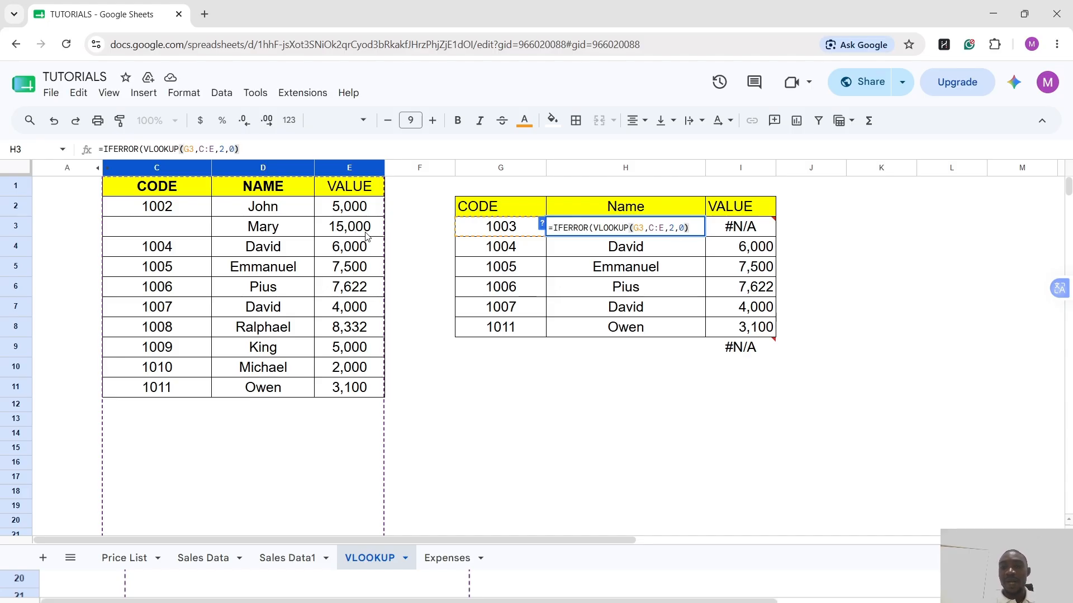
type(",")
key("Return")
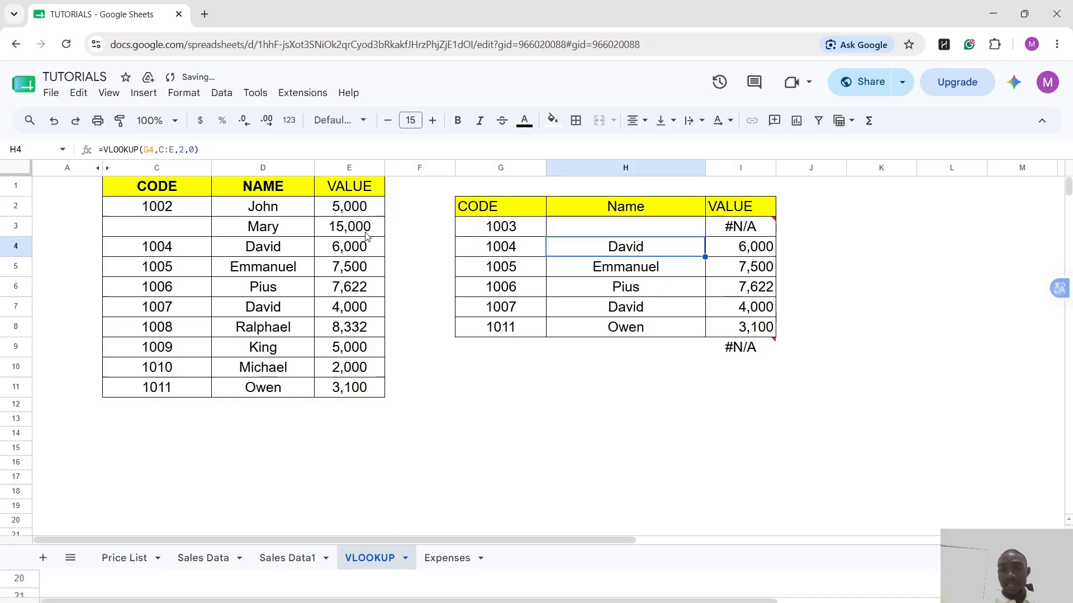
Set the IFERROR fallback in H3 to "Not found" and fill the formula down to H8
key("Up")
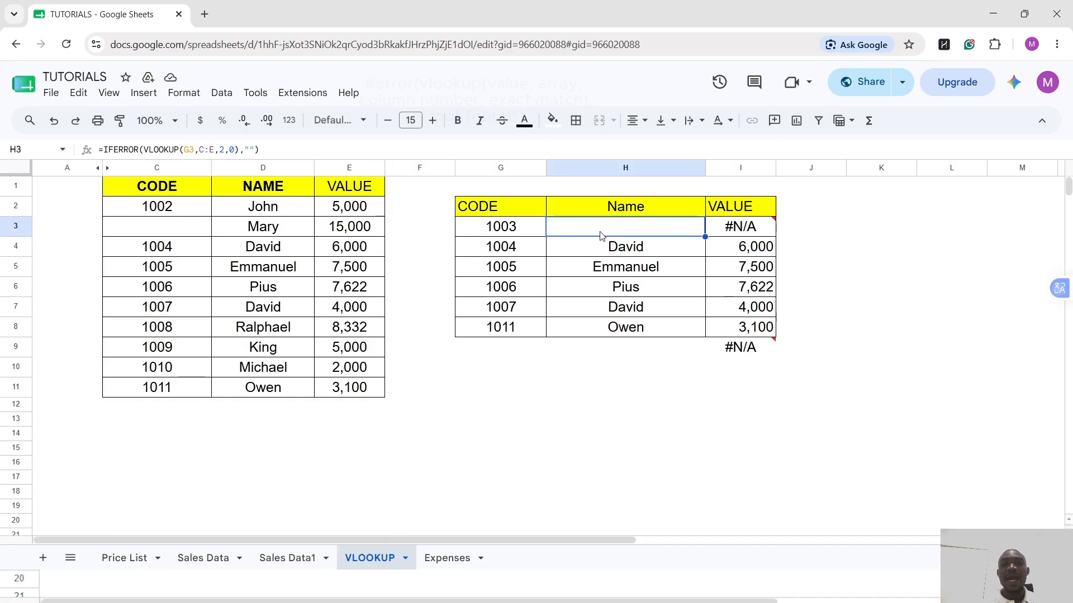
double_click(700, 228)
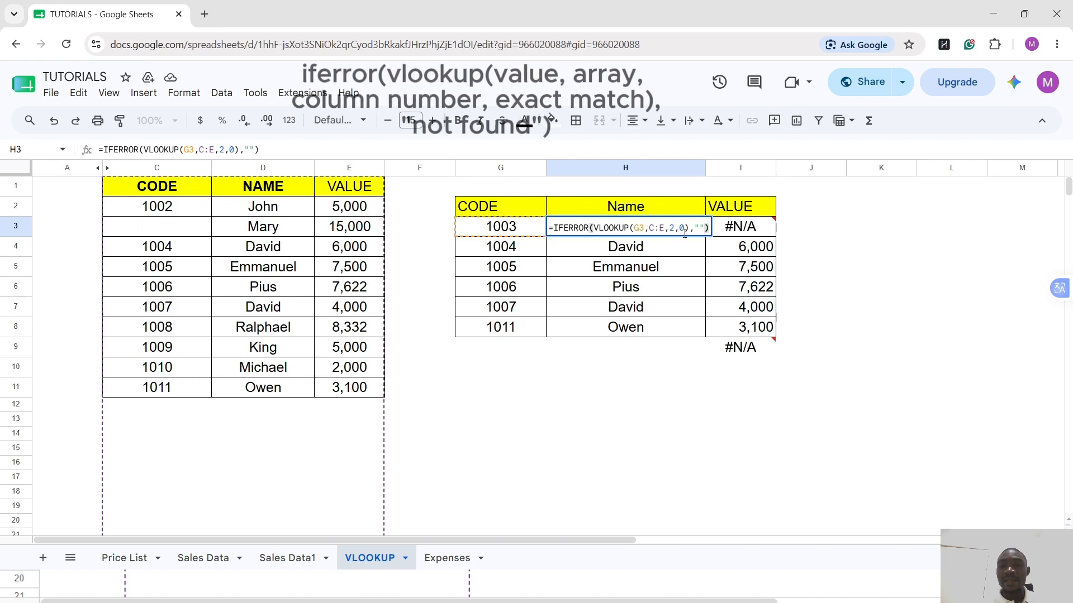
left_click(699, 228)
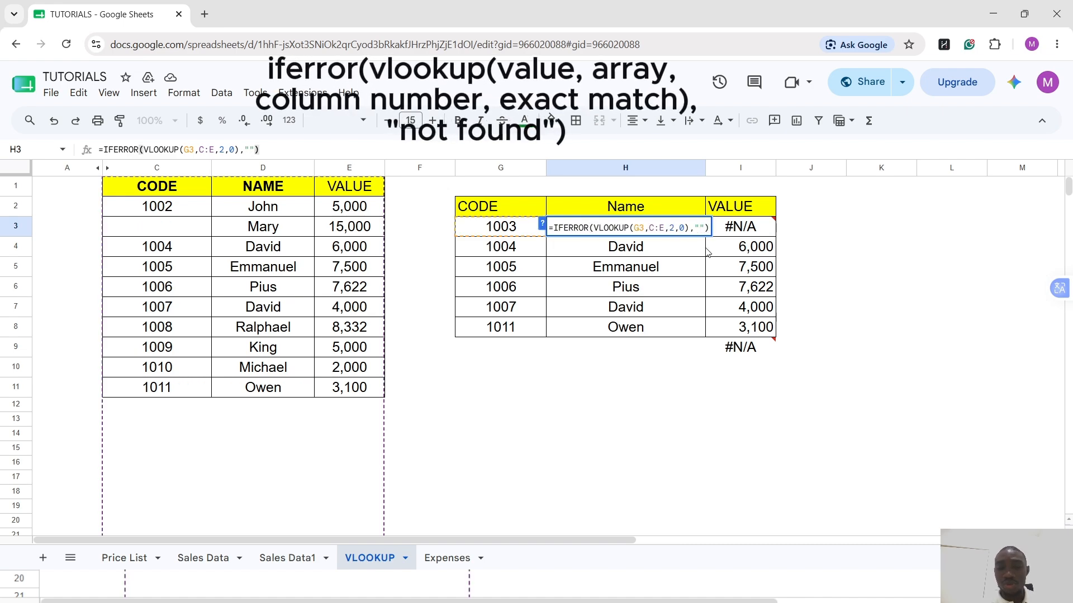
type("Not found")
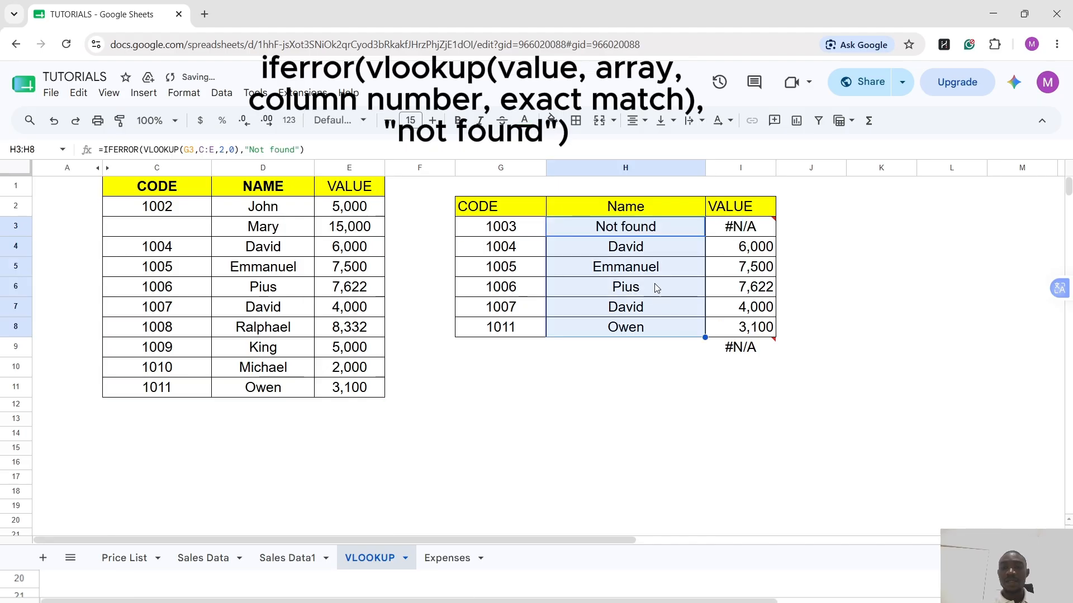
Delete the code 1006 from cell C6 of the source table and check the lookup in H6
left_click(518, 286)
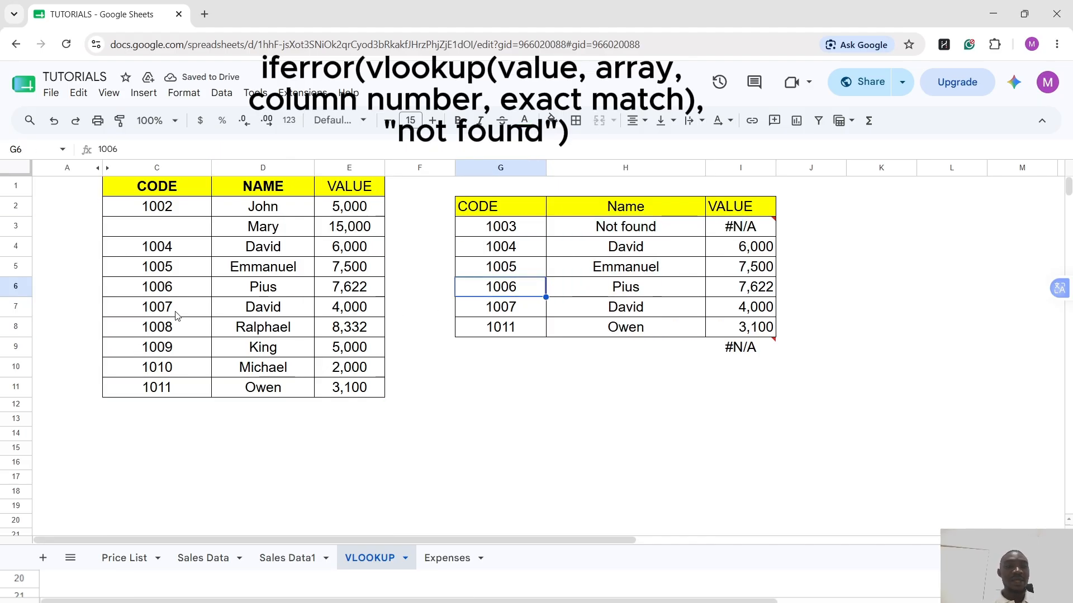
left_click(171, 292)
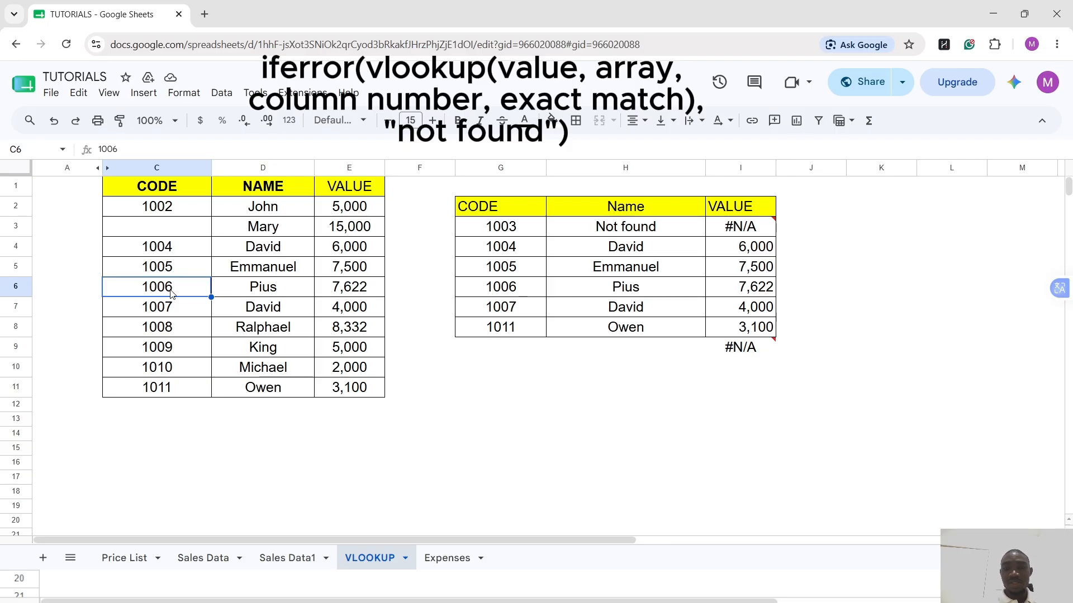
key("Delete")
left_click(597, 287)
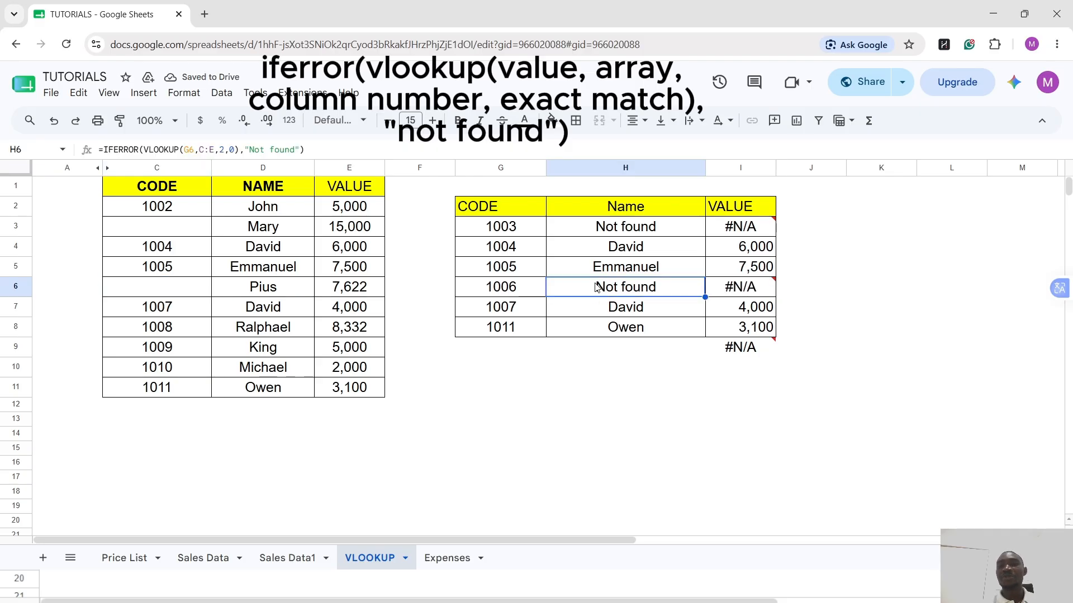
Wrap the lookup in I3 as =IFERROR(VLOOKUP(G3,C:E,3,0),"-") and fill it down to I8
left_click(752, 229)
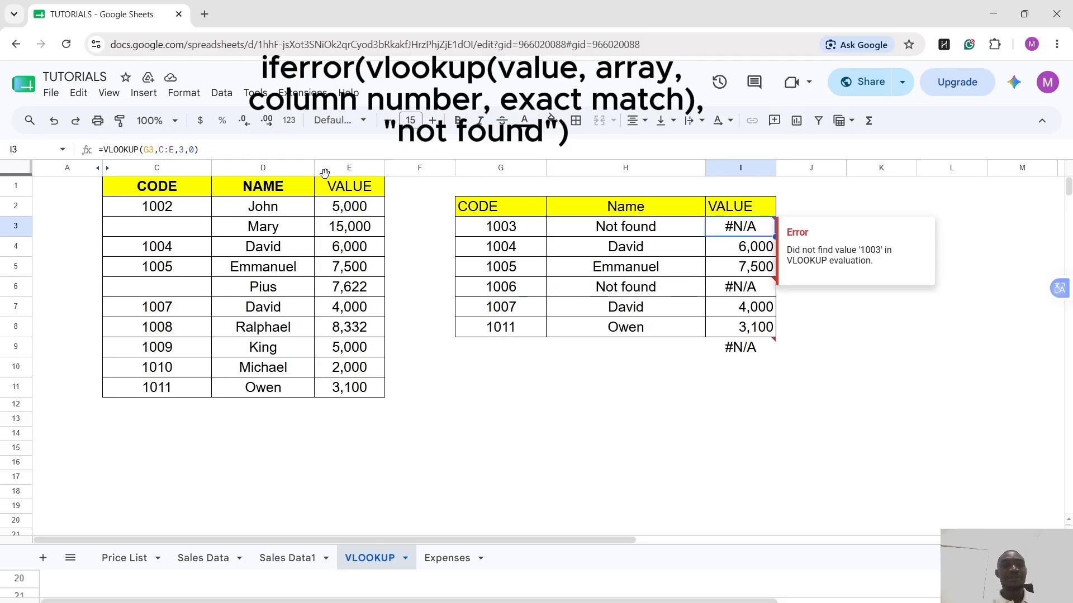
left_click(103, 149)
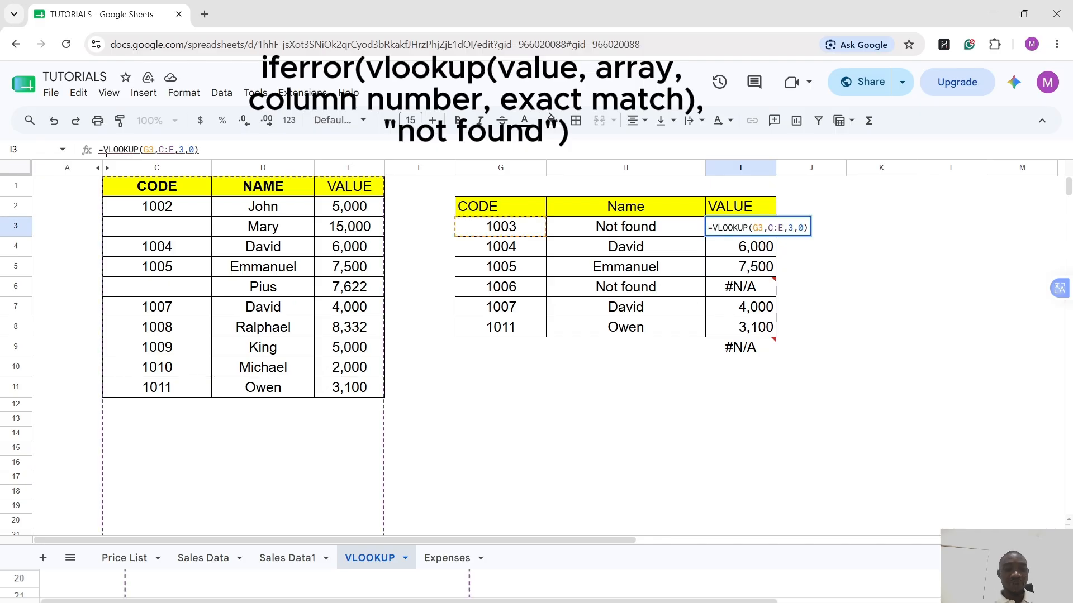
type("iferror(")
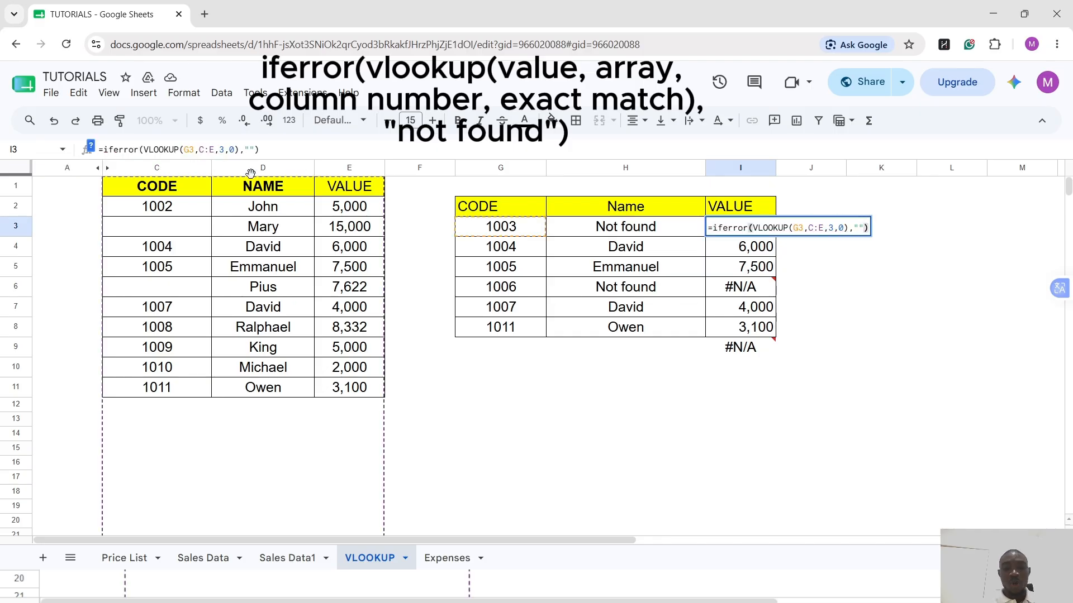
left_click(254, 149)
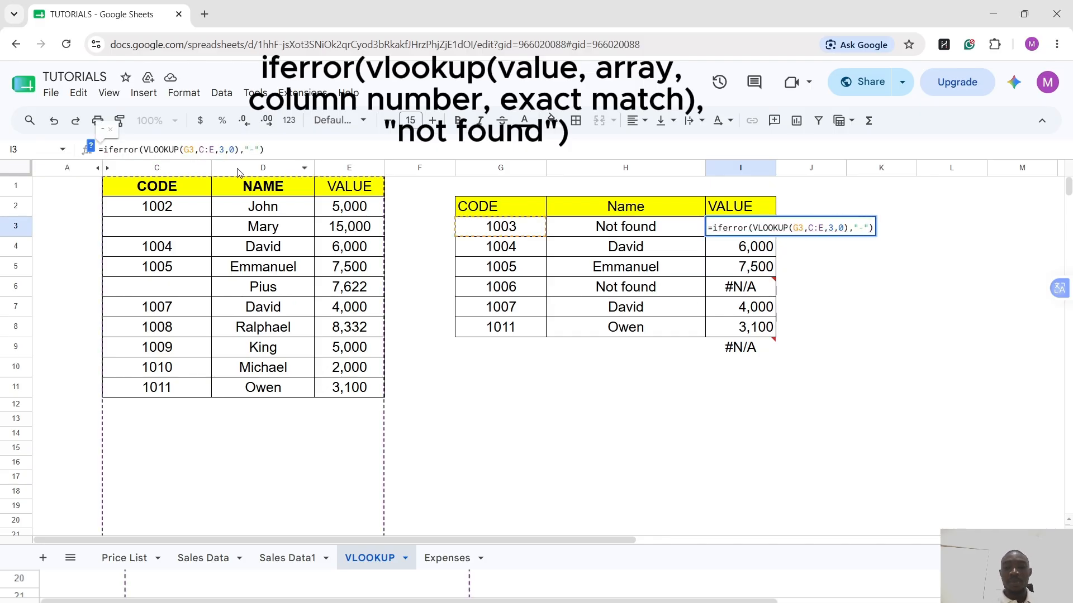
type("-")
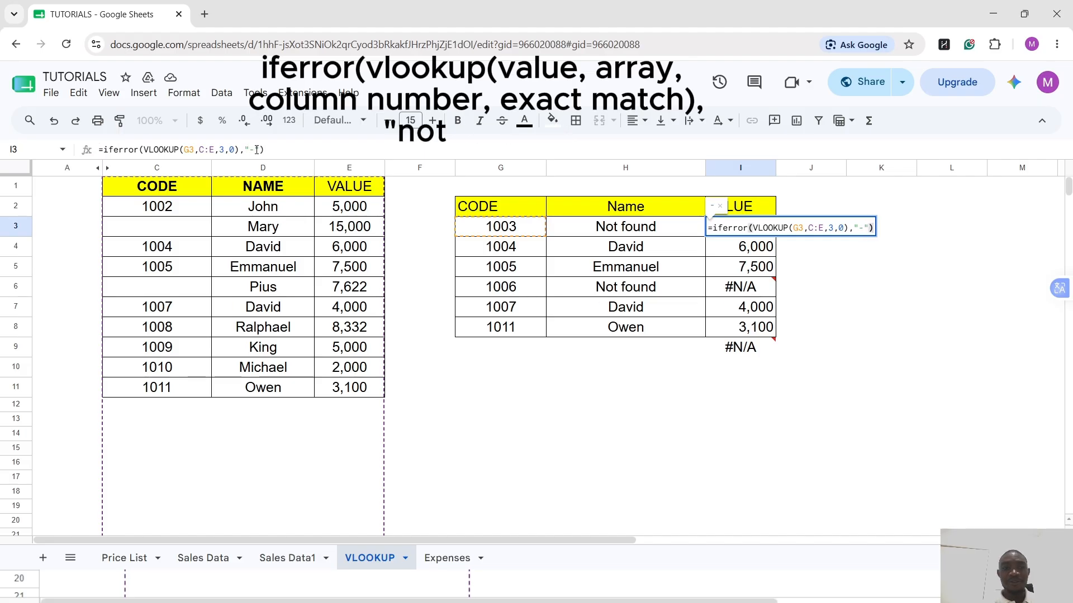
key("Return")
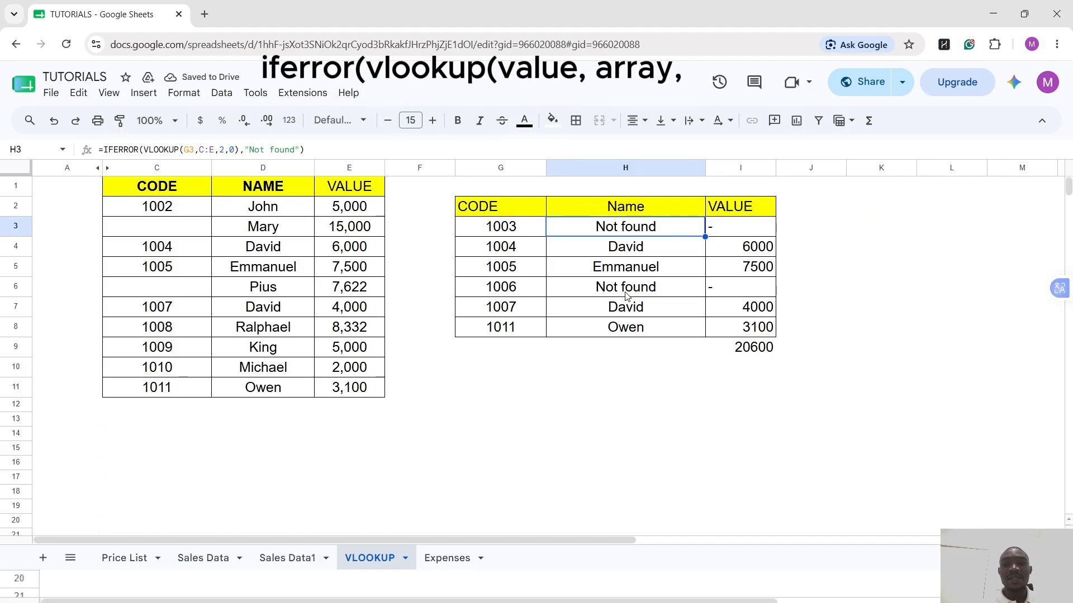
Change the IFERROR fallback text in H3 to "it does not exist" and fill the formula down to H8
left_click(627, 294)
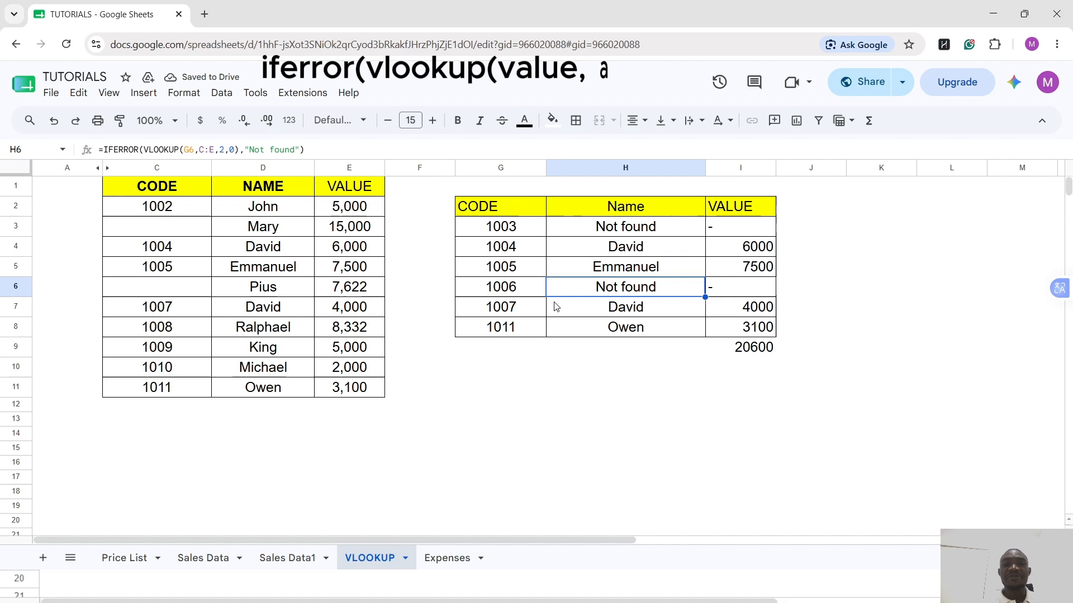
left_click(500, 292)
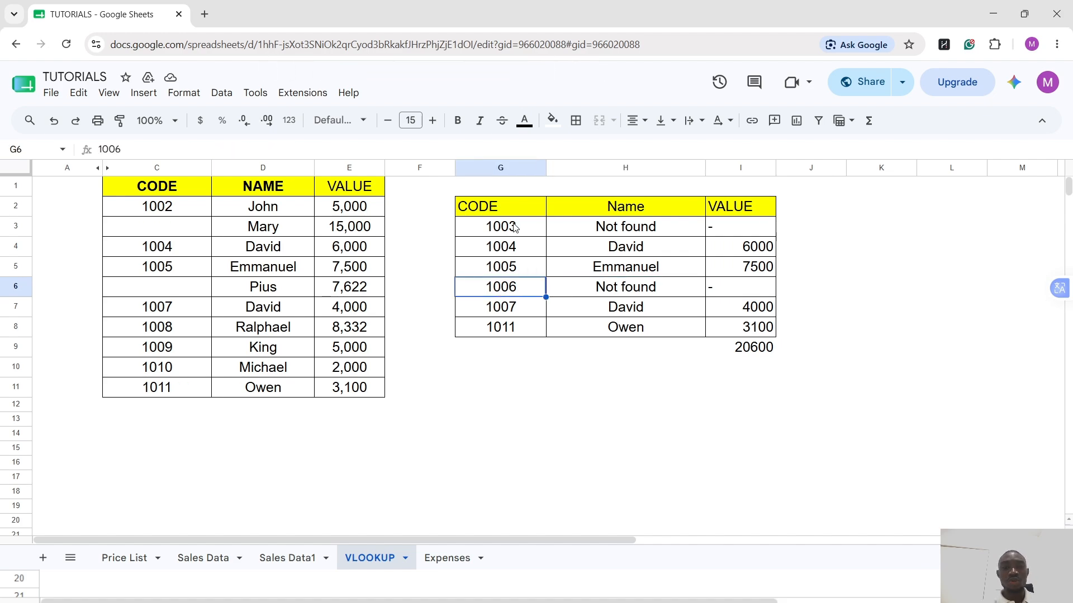
left_click(647, 290)
left_click(648, 234)
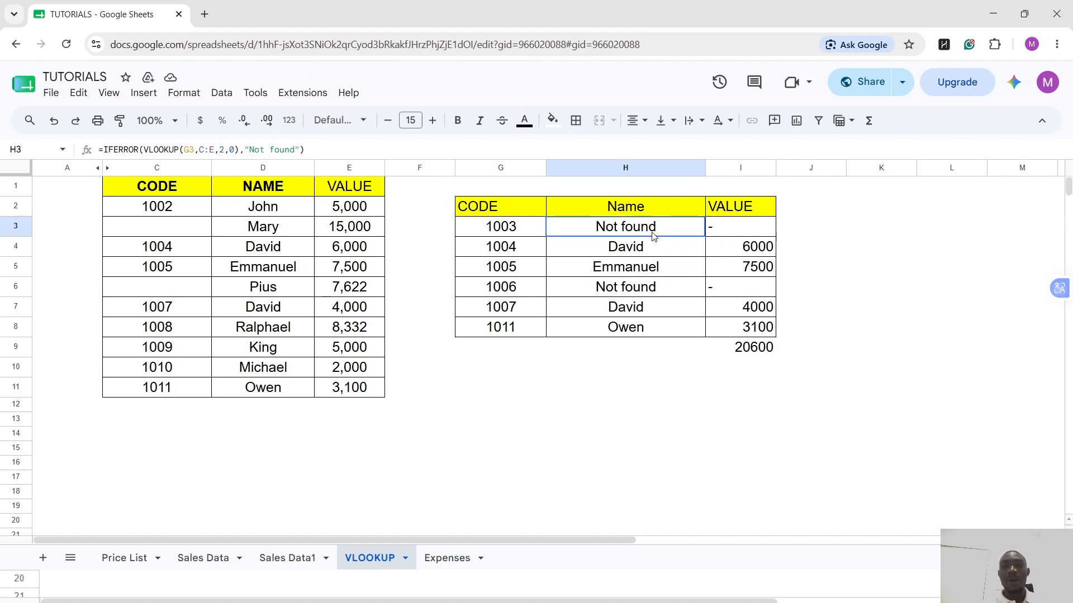
left_click(298, 150)
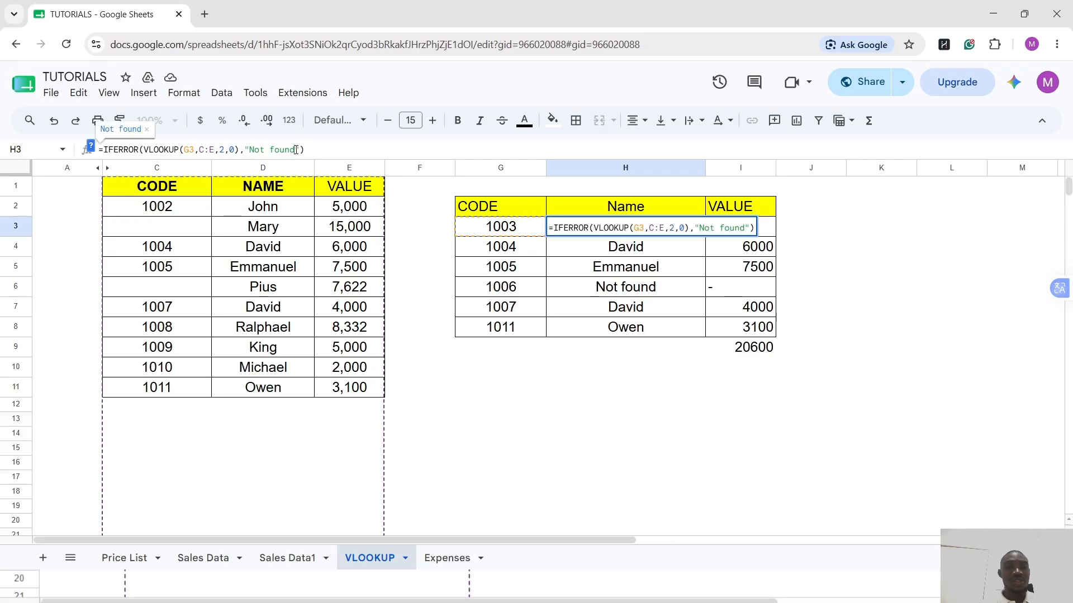
key("BackSpace")
key("BackSpace")
key("BackSpace")
key("BackSpace")
key("BackSpace")
key("BackSpace")
key("BackSpace")
key("BackSpace")
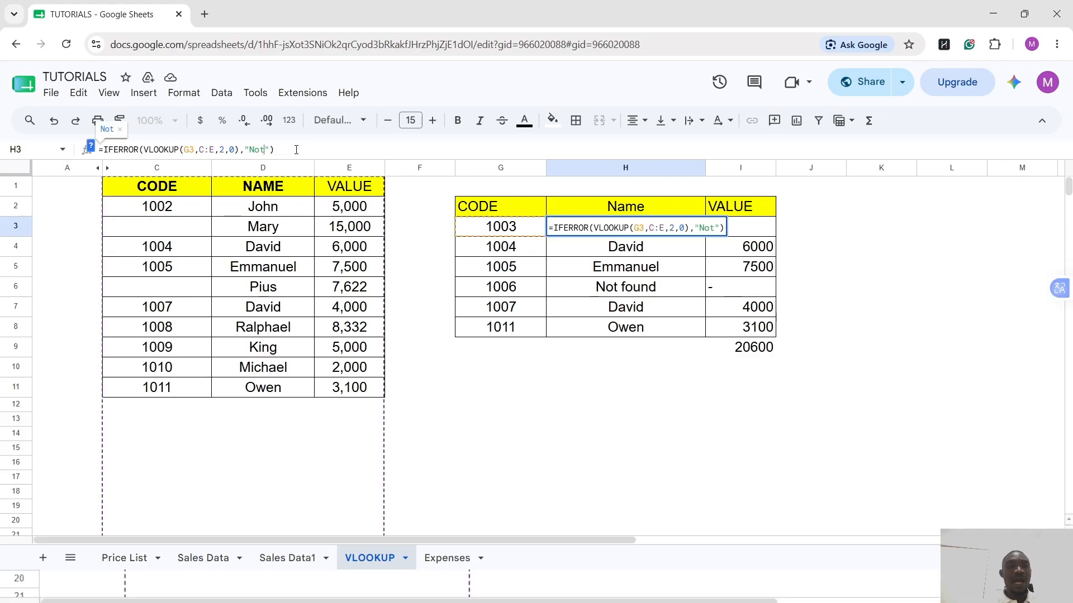
key("BackSpace")
type("it does not exi")
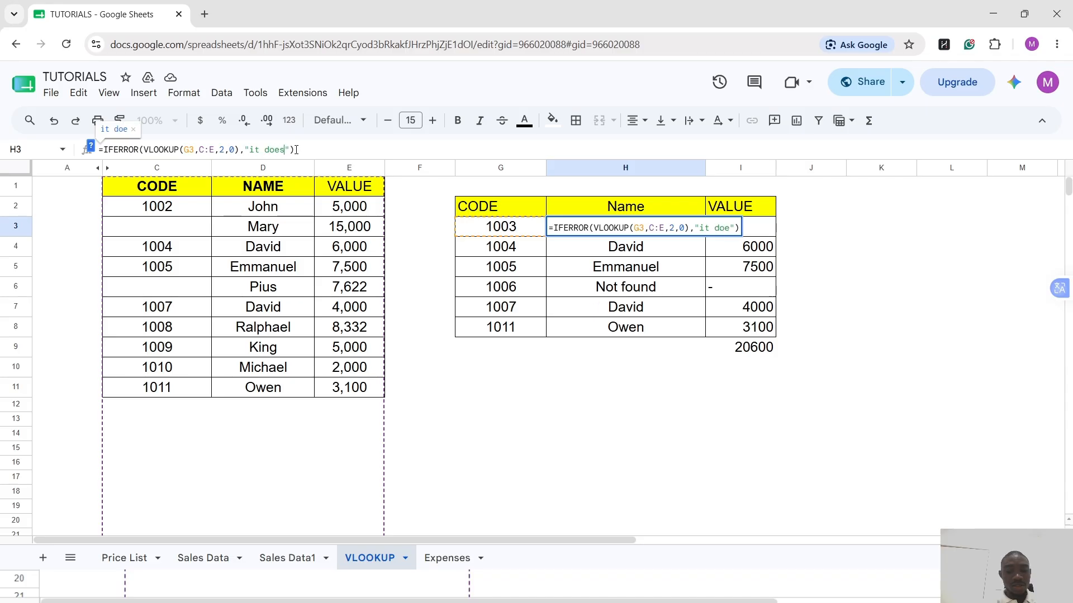
type("st")
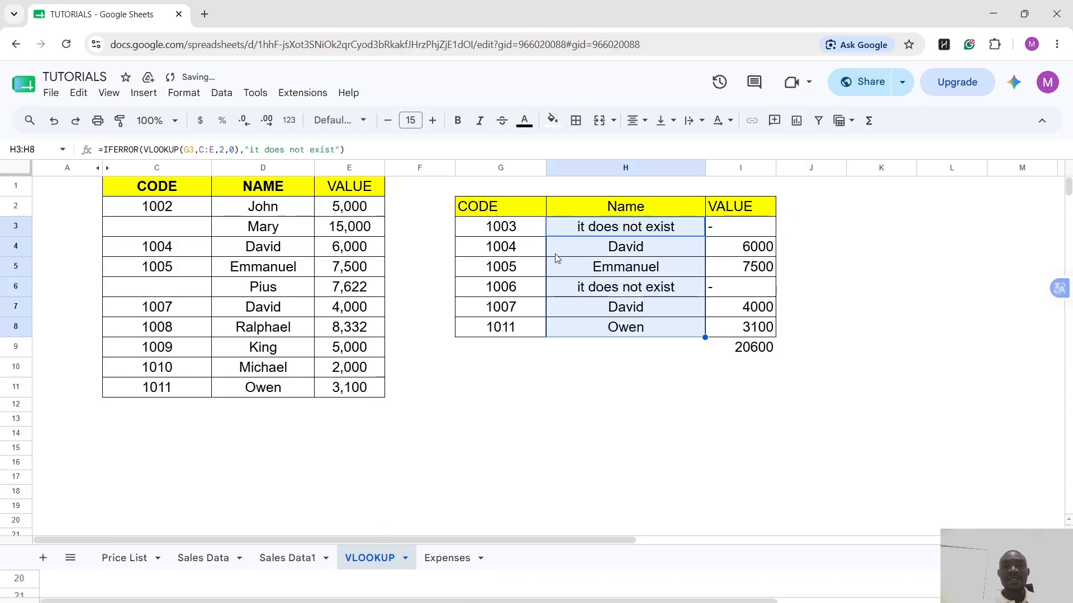
left_click(631, 313)
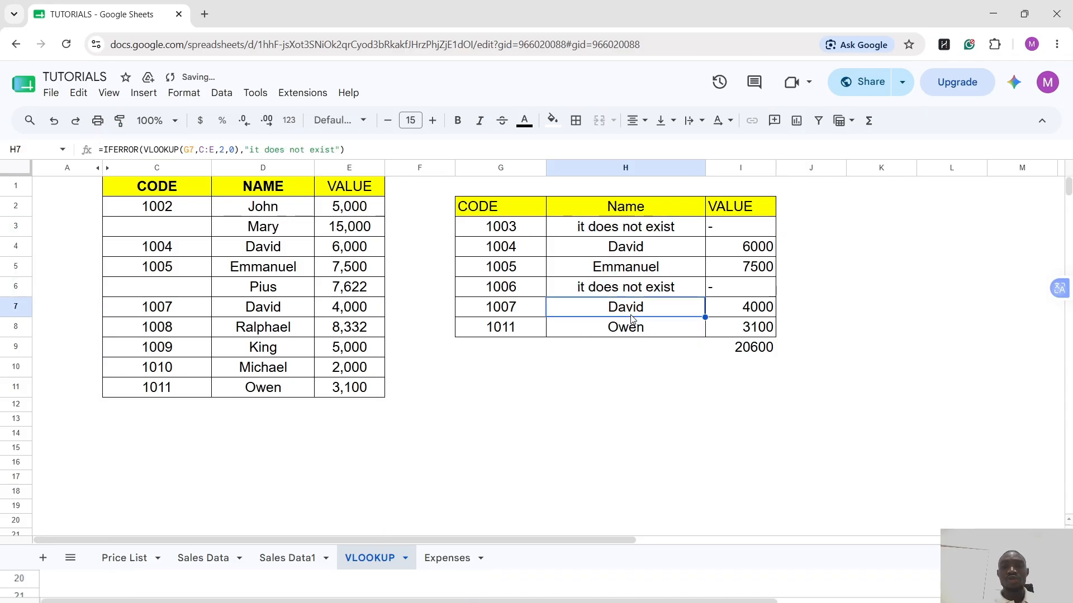
Add a conditional format rule to H3:H8 that fills cells whose text contains "it does not exist" with red
left_click_drag(628, 229, 623, 330)
left_click(183, 92)
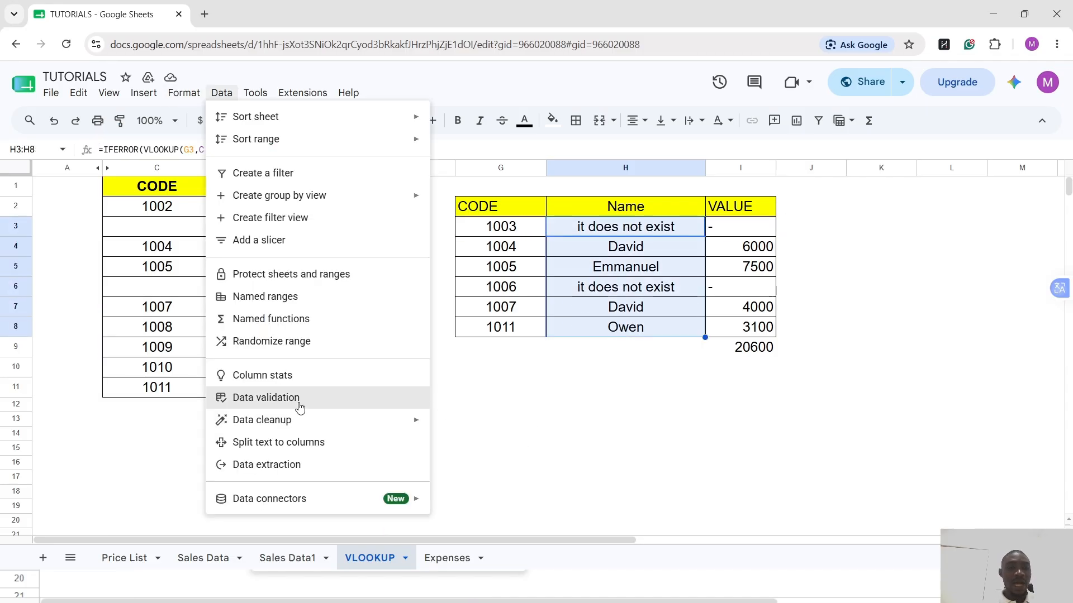
left_click(281, 375)
left_click(922, 303)
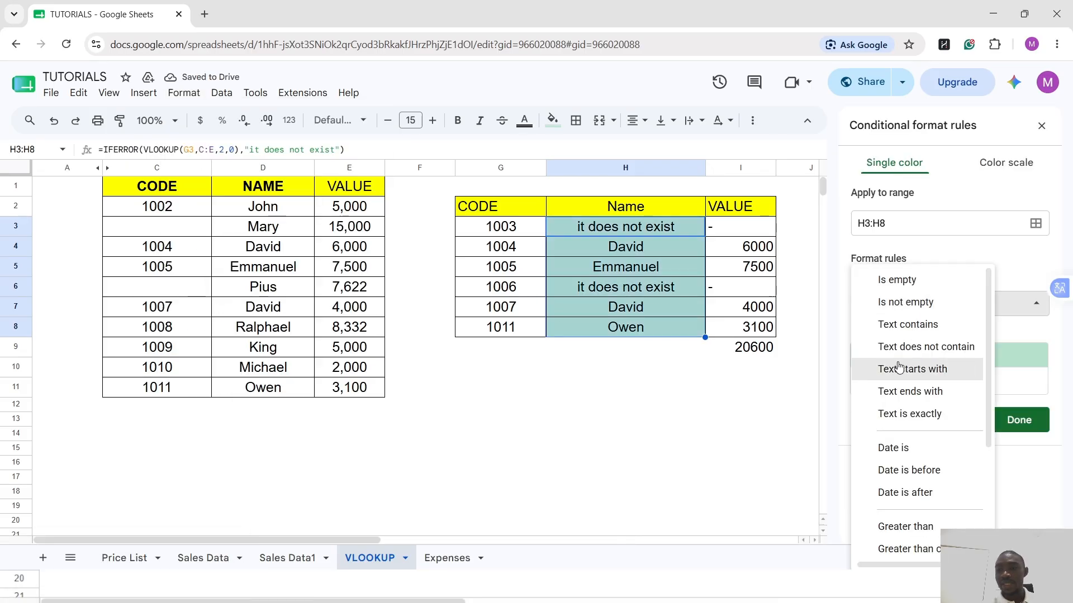
left_click(912, 324)
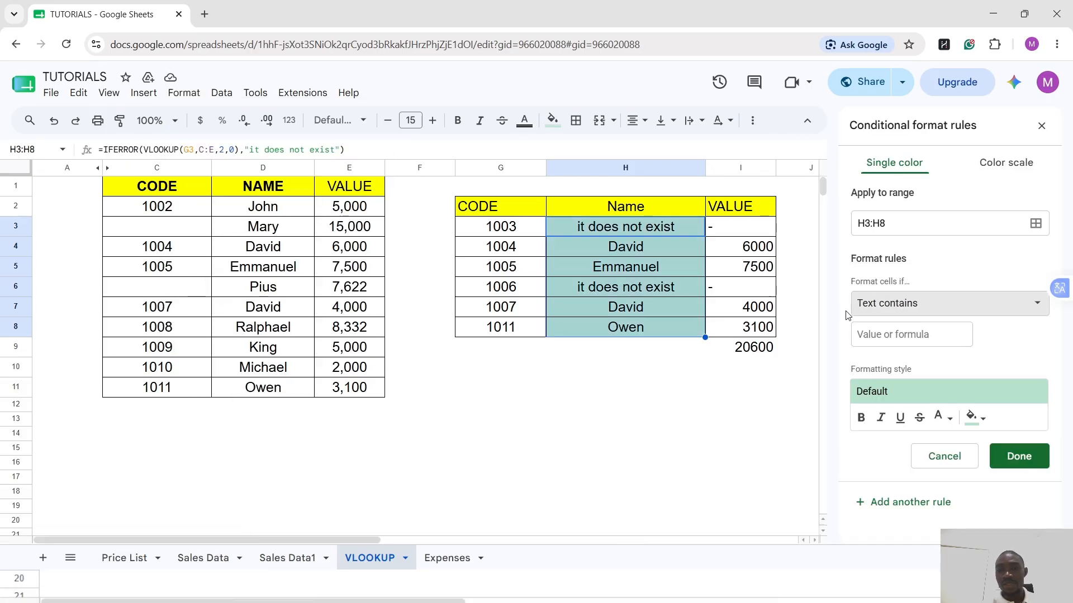
left_click(876, 334)
type("it does not ex")
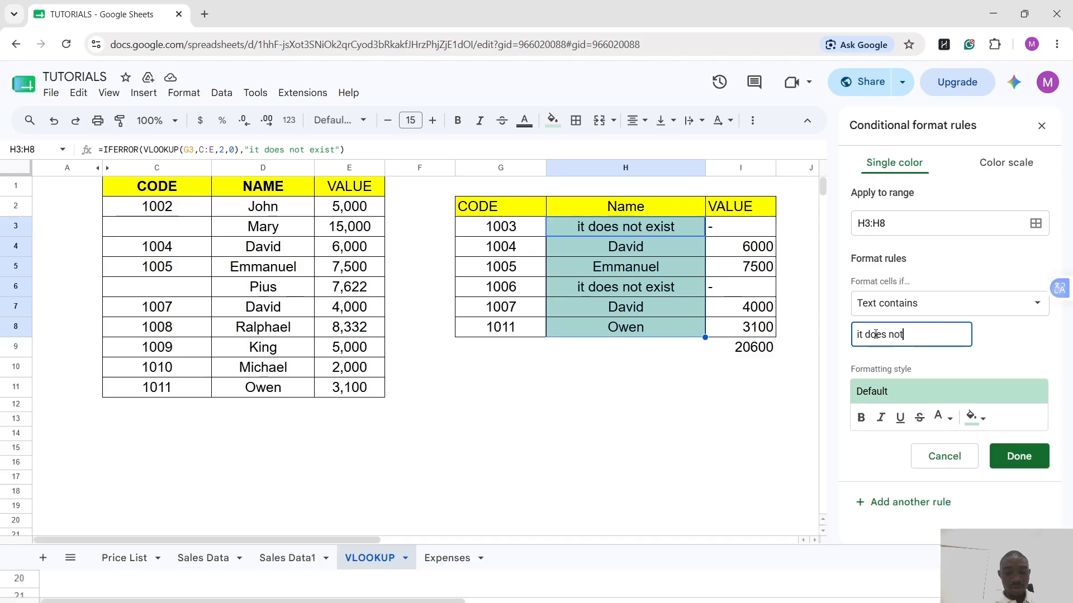
type("i")
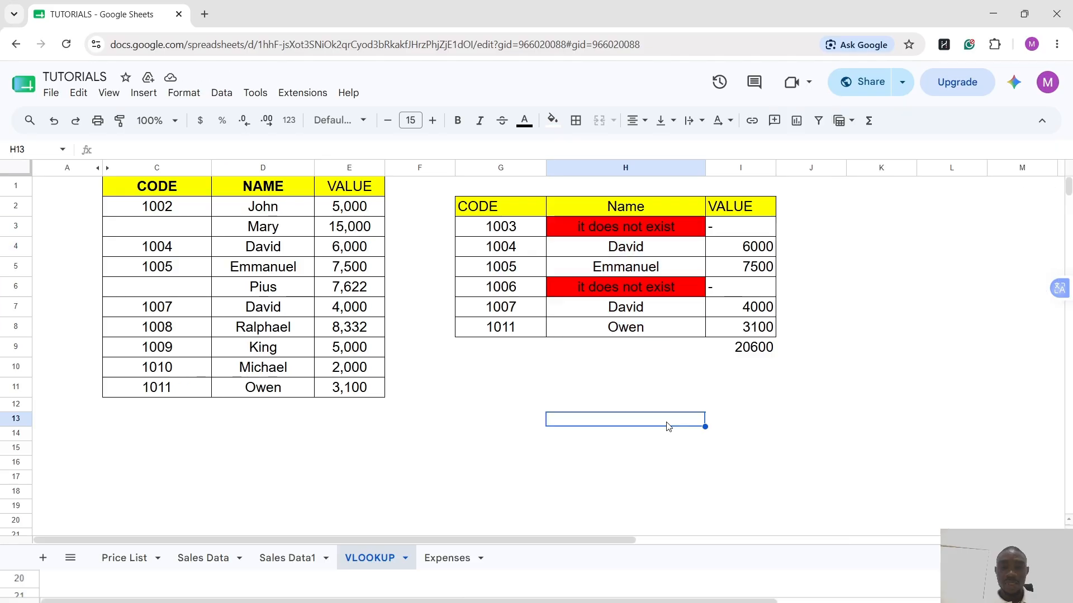